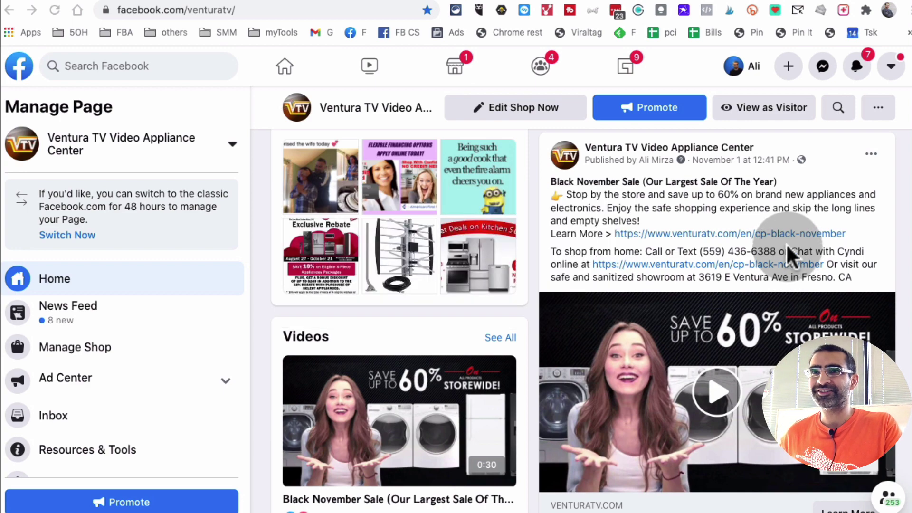
# - Test-select the post's headline line, then clear the selection
pyautogui.scroll(3, 774, 189)
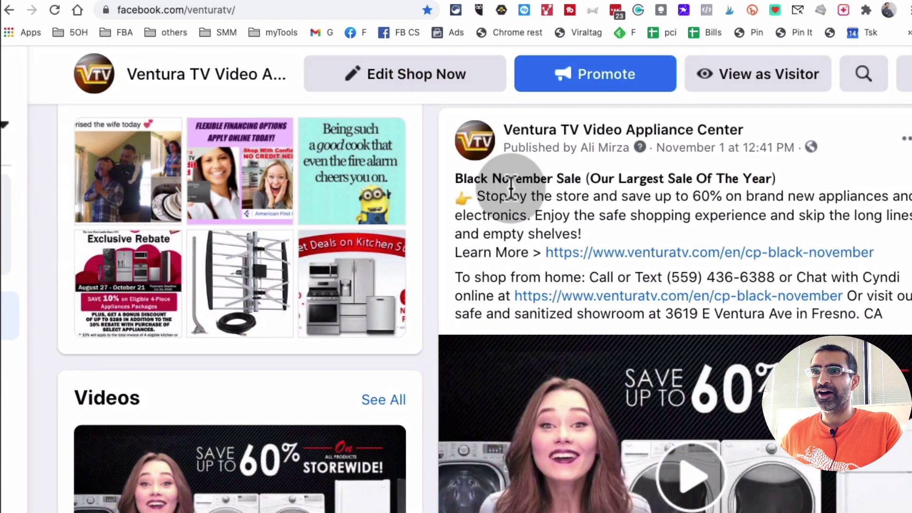
pyautogui.tripleClick(533, 179)
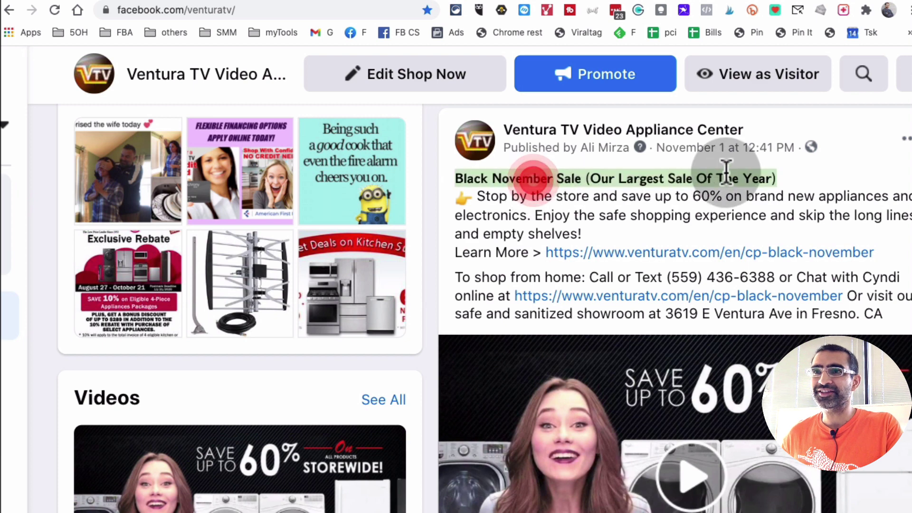
pyautogui.click(582, 202)
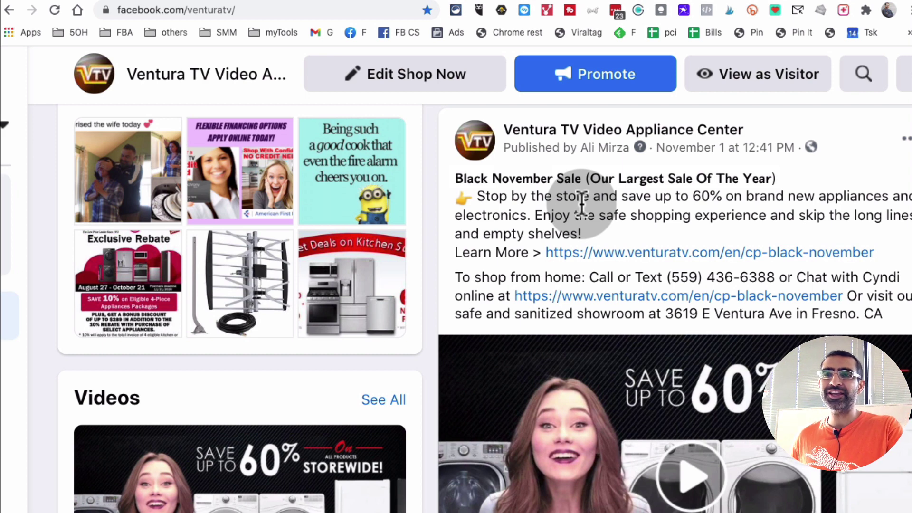
pyautogui.hscroll(2, 582, 204)
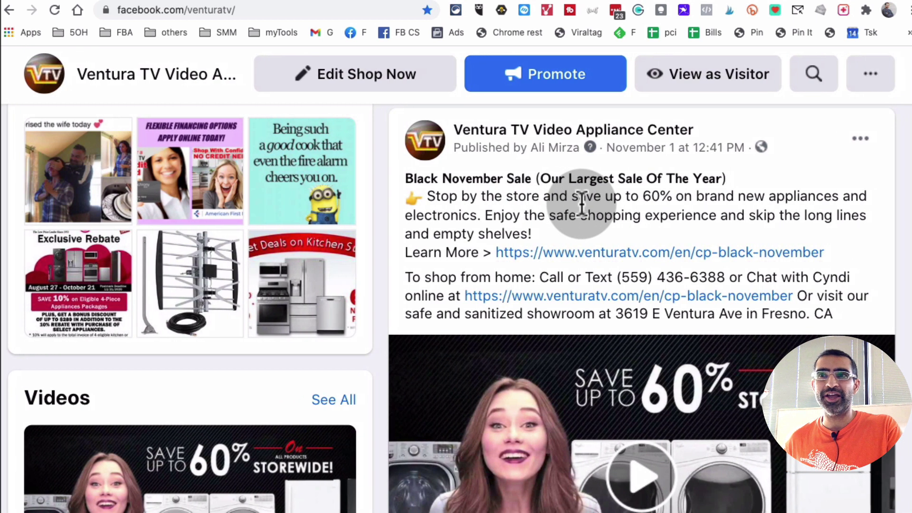
pyautogui.scroll(-5, 581, 204)
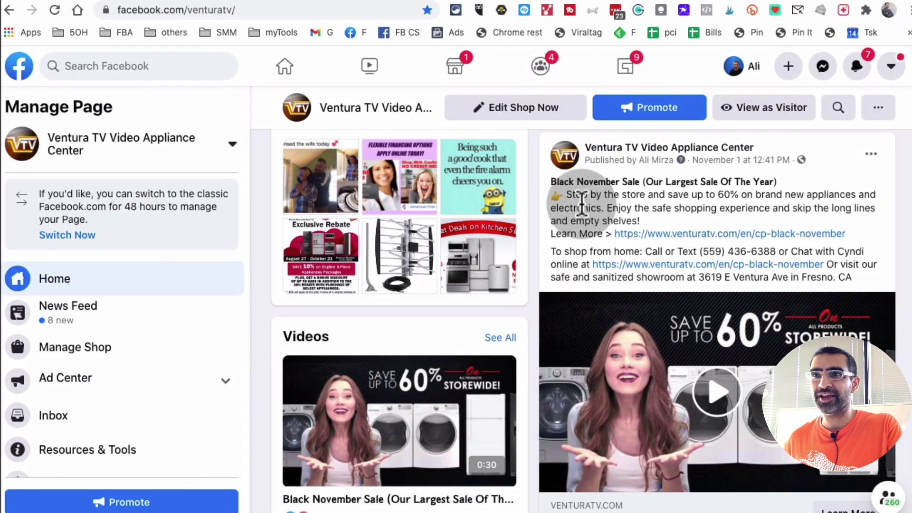
pyautogui.scroll(-3, 581, 205)
pyautogui.scroll(5, 581, 204)
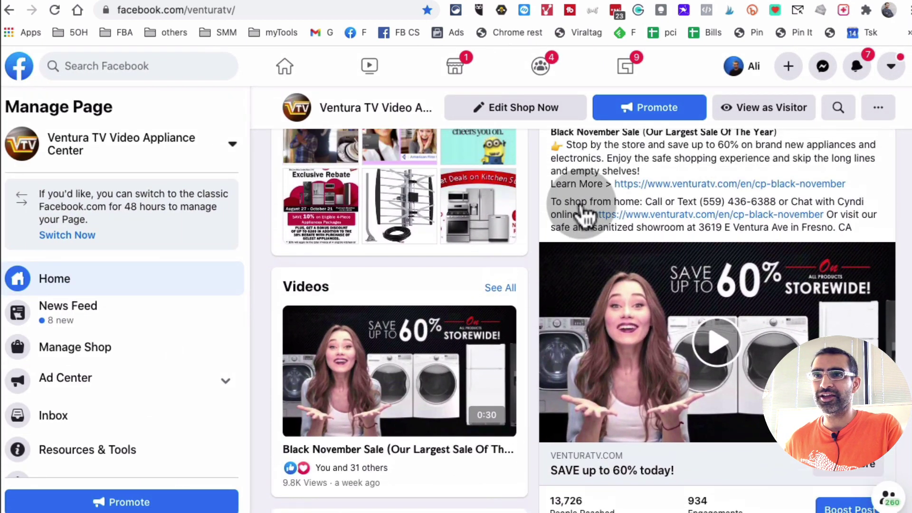
pyautogui.scroll(1, 581, 204)
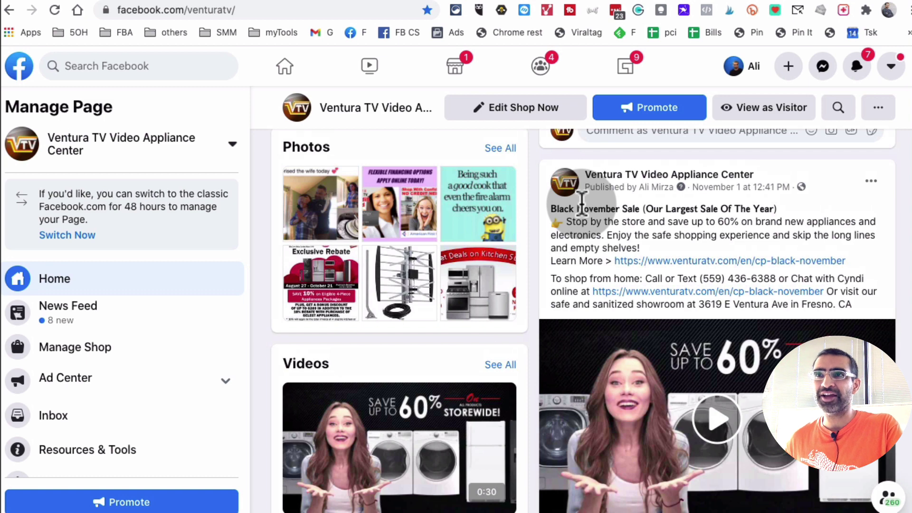
pyautogui.scroll(-1, 581, 205)
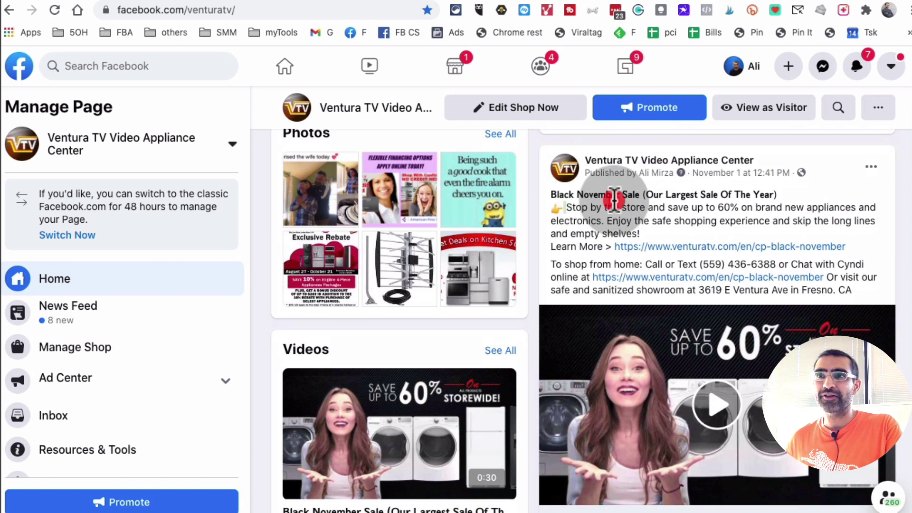
# - Test-select the post's main paragraph, then the Black November Sale headline
pyautogui.tripleClick(612, 209)
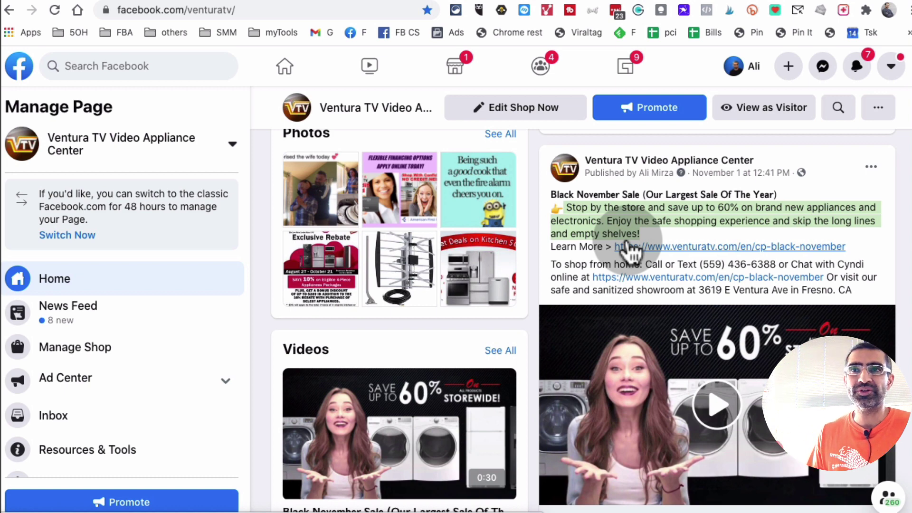
pyautogui.click(651, 218)
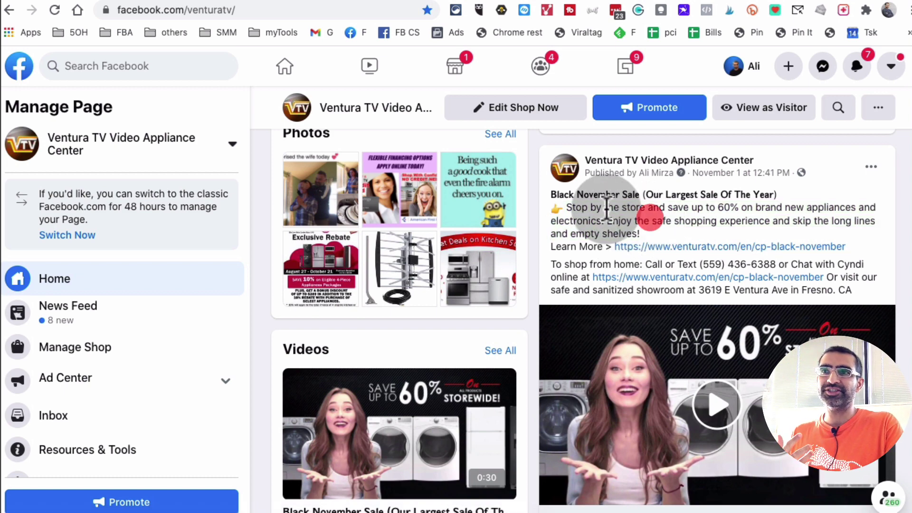
pyautogui.tripleClick(600, 195)
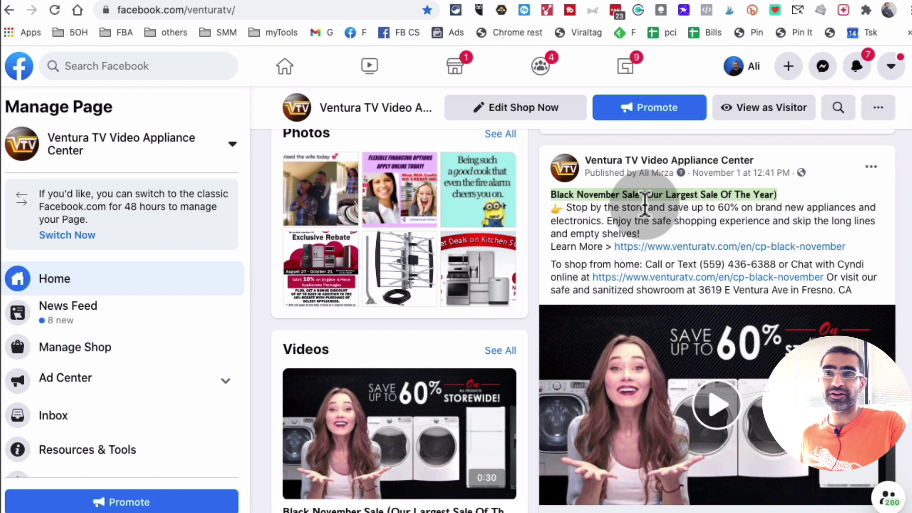
pyautogui.scroll(-3, 645, 209)
pyautogui.scroll(3, 646, 214)
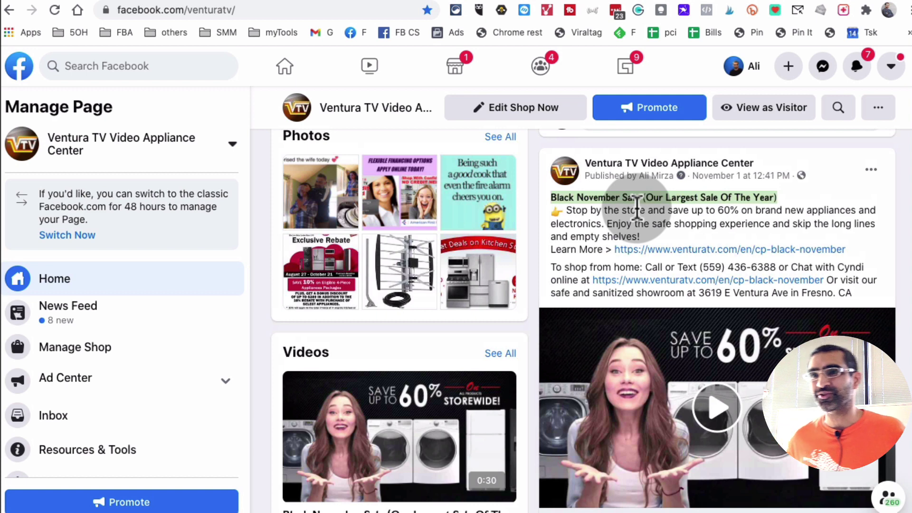
# - Copy the entire Black November Sale post text
pyautogui.moveTo(857, 293); pyautogui.dragTo(545, 197)
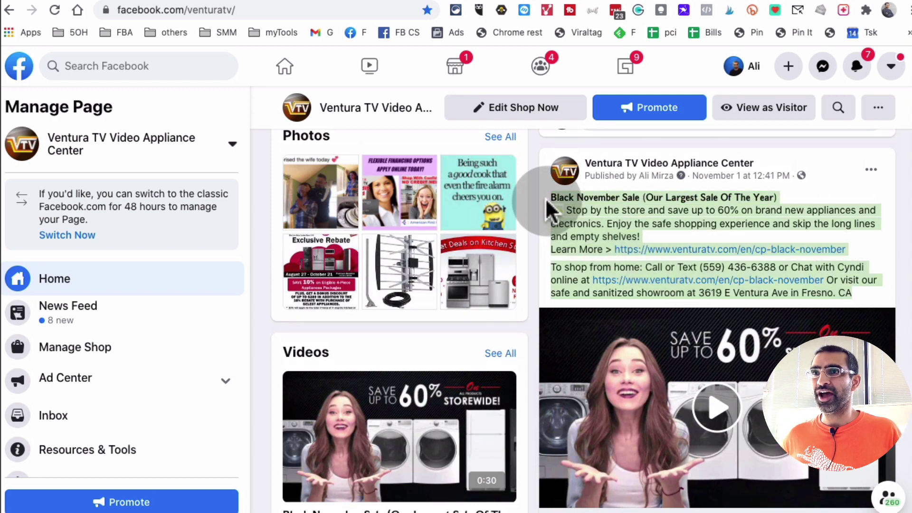
pyautogui.rightClick(587, 208)
pyautogui.click(622, 243)
# - Return to the business page's Home view in the Manage Page sidebar
pyautogui.click(101, 278)
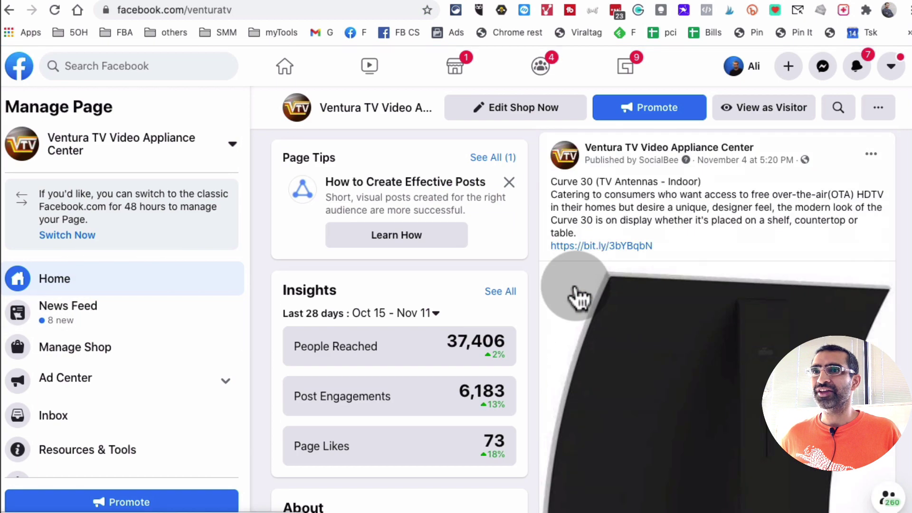
pyautogui.scroll(5, 577, 296)
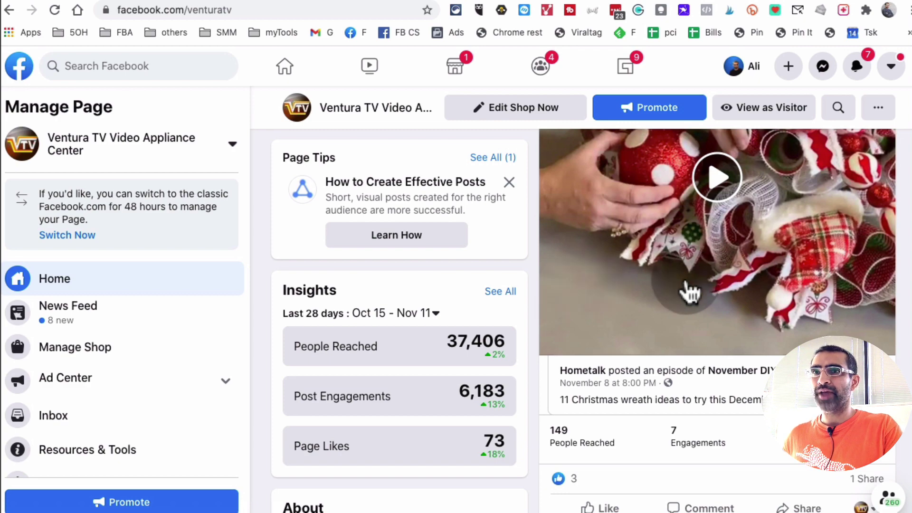
pyautogui.scroll(10, 686, 284)
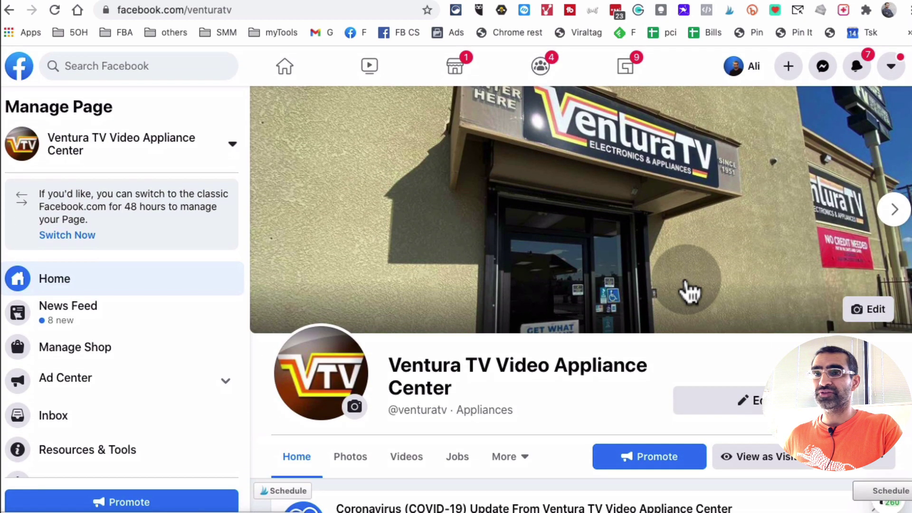
pyautogui.scroll(-5, 685, 278)
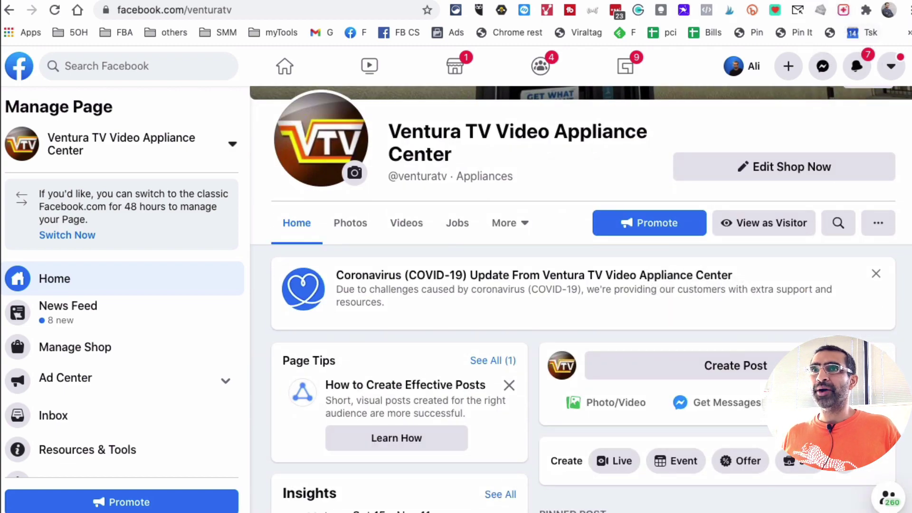
# - Load yaytext.com in a new Chrome tab, with sample text 'Hello text string my old friend.'
pyautogui.hotkey('ctrl', 't')
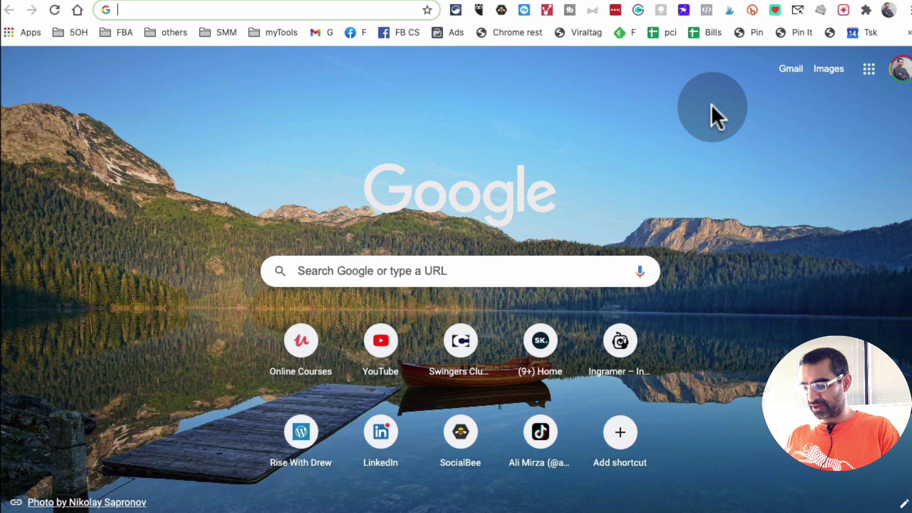
pyautogui.write('yayt')
pyautogui.press('Return')
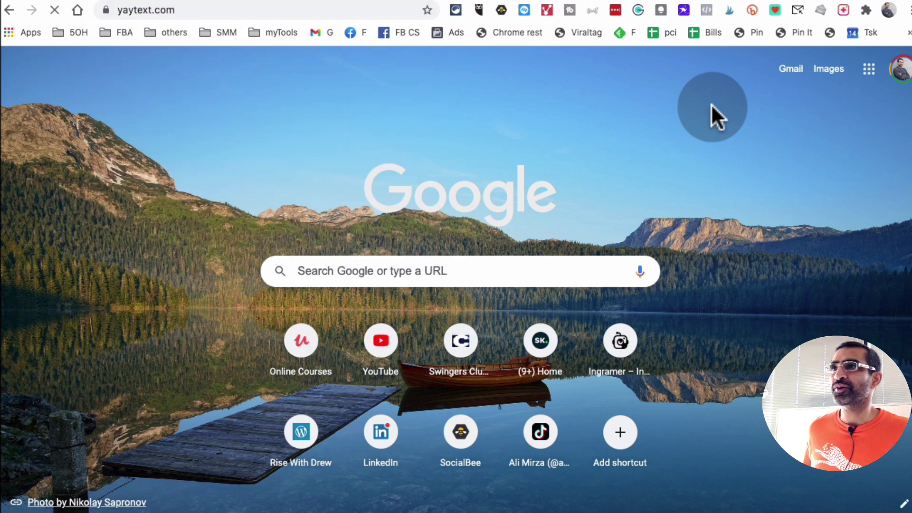
pyautogui.write('Hello text string')
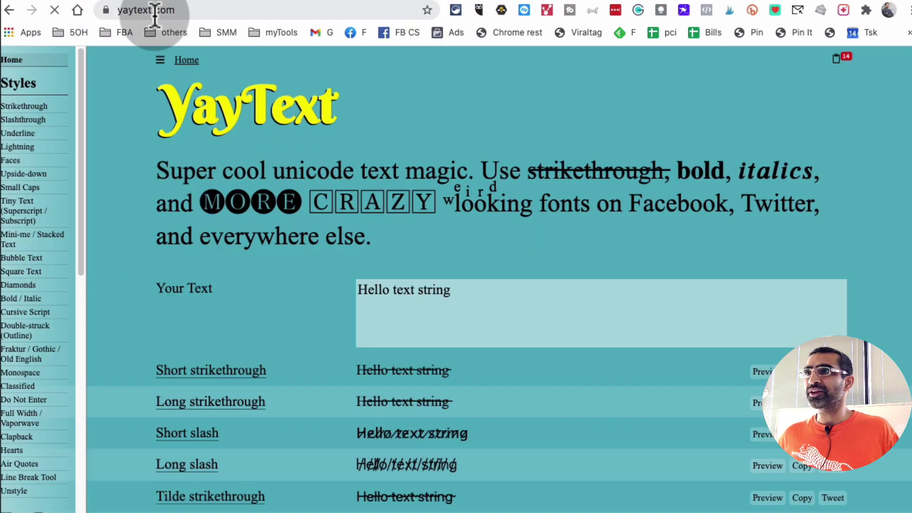
pyautogui.write(' my old friend.')
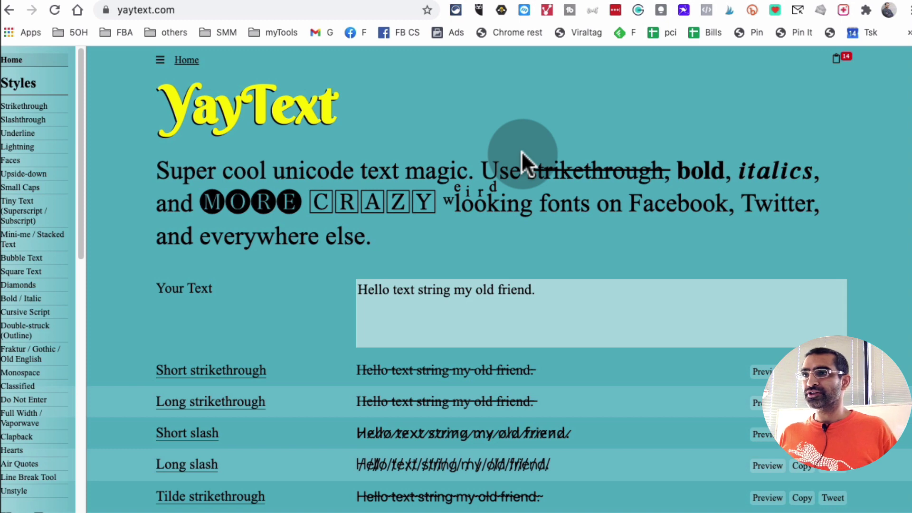
# - Replace YayText's sample input with the pasted Black November Sale post text
pyautogui.click(533, 289)
pyautogui.press('super+a')
pyautogui.press('BackSpace')
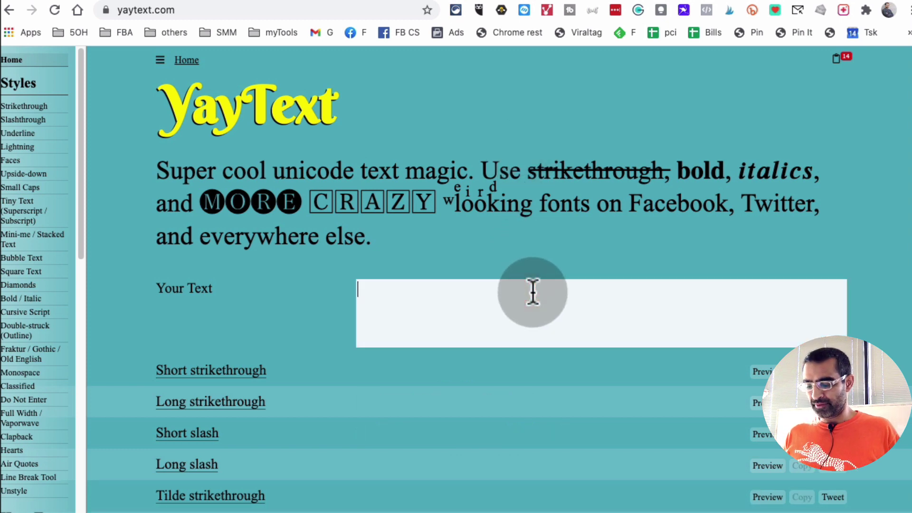
pyautogui.press('super+v')
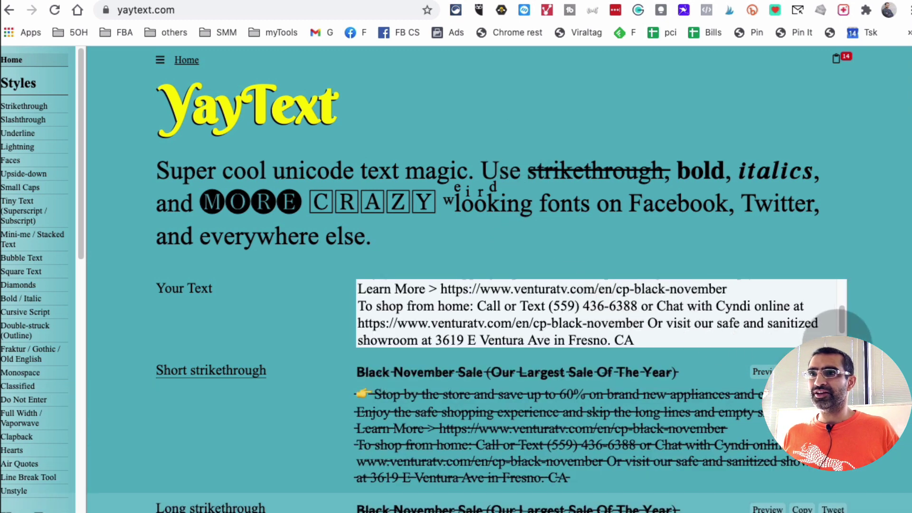
# - Select the input from the end of 'Fresno. CA' up to the emoji on line 2
pyautogui.scroll(-10, 663, 339)
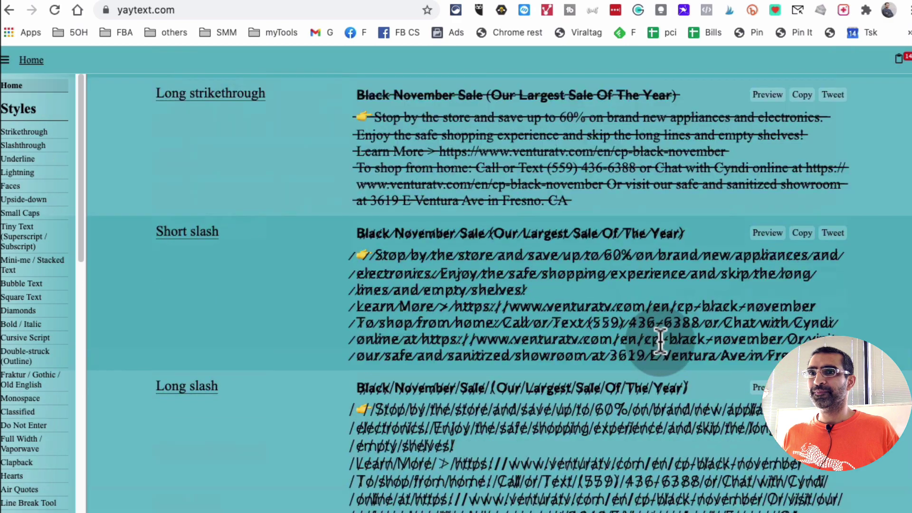
pyautogui.scroll(-20, 663, 339)
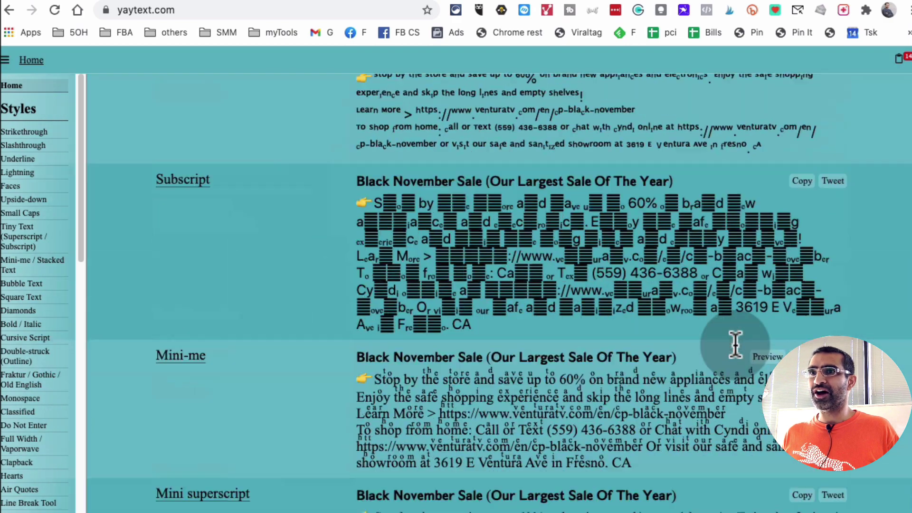
pyautogui.scroll(-20, 735, 343)
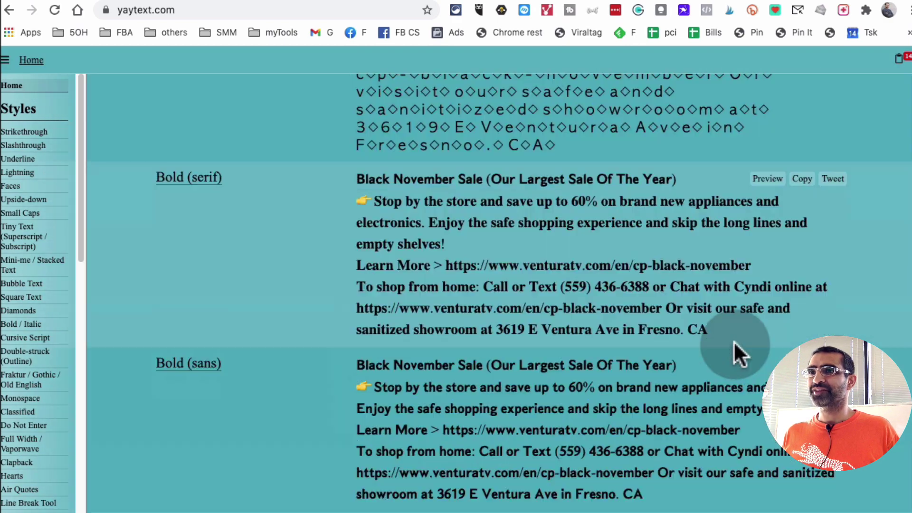
pyautogui.scroll(20, 733, 341)
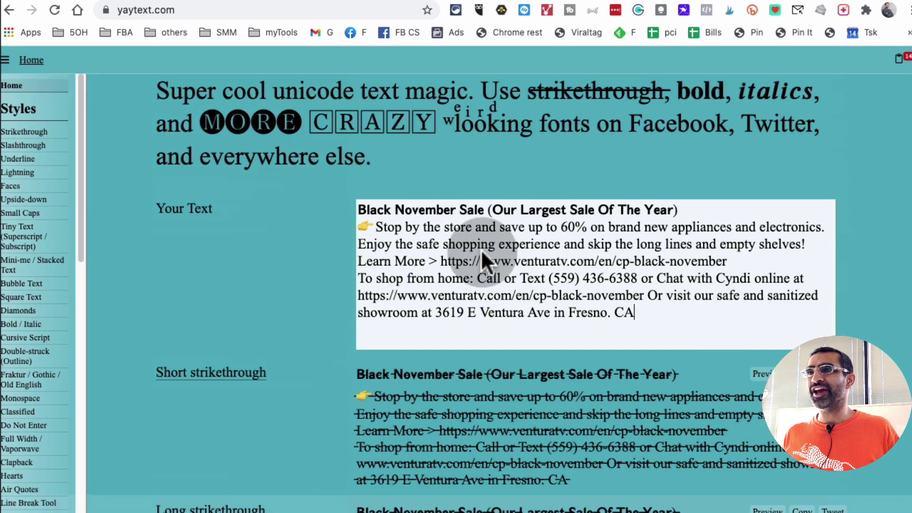
pyautogui.moveTo(634, 313); pyautogui.dragTo(600, 313)
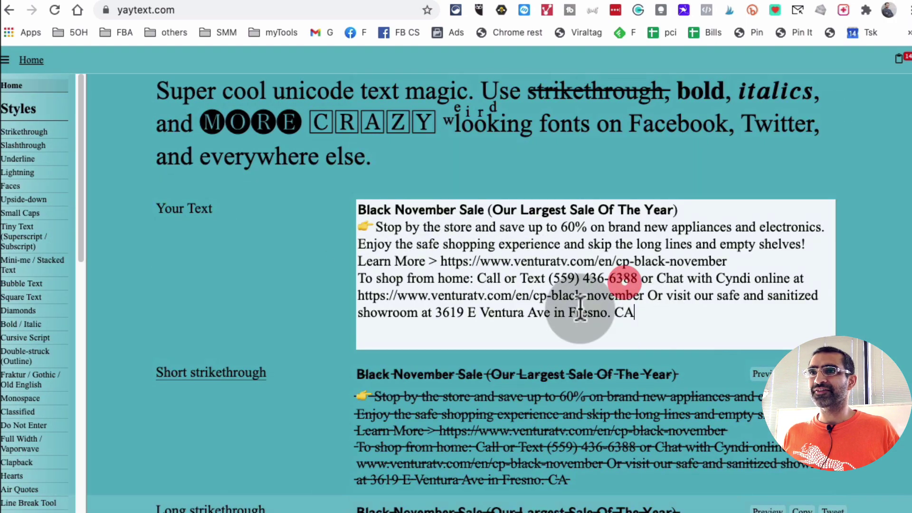
pyautogui.moveTo(508, 302); pyautogui.dragTo(338, 230)
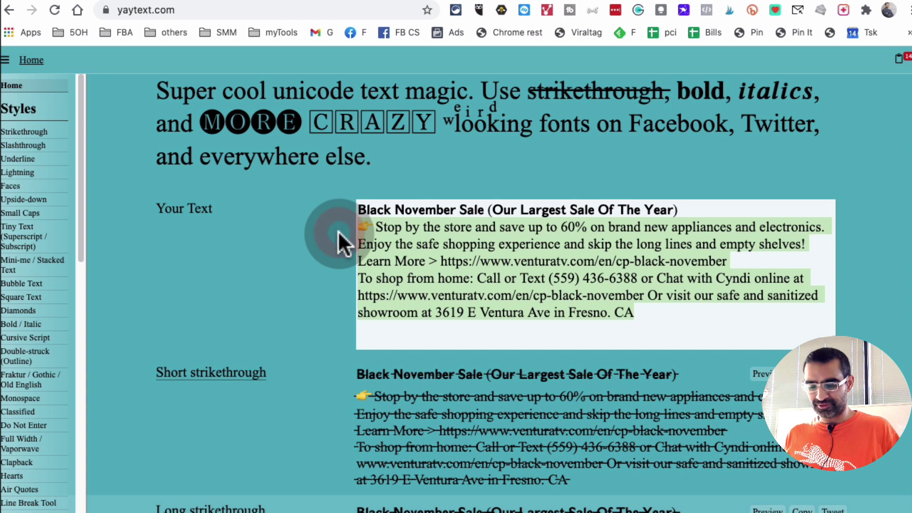
# - Delete everything after the Black November Sale title and review its style previews down to hearts and air quotes
pyautogui.press('BackSpace')
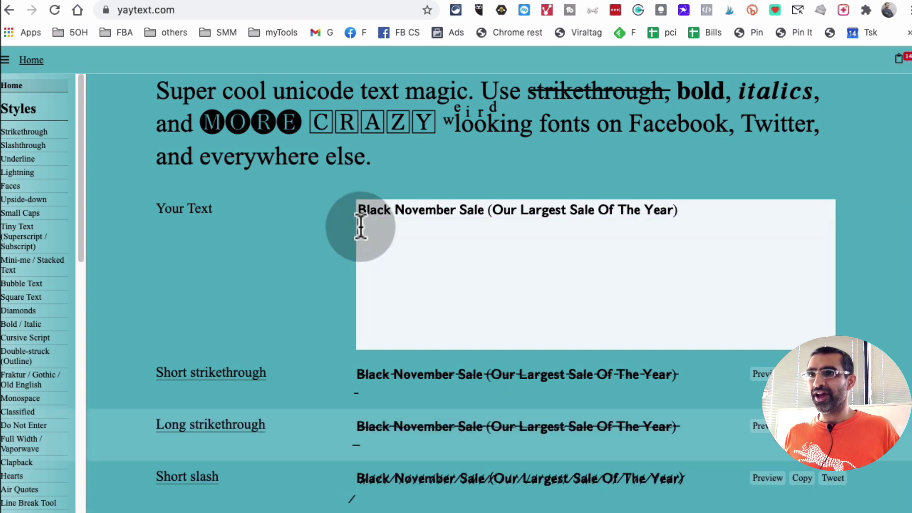
pyautogui.press('BackSpace')
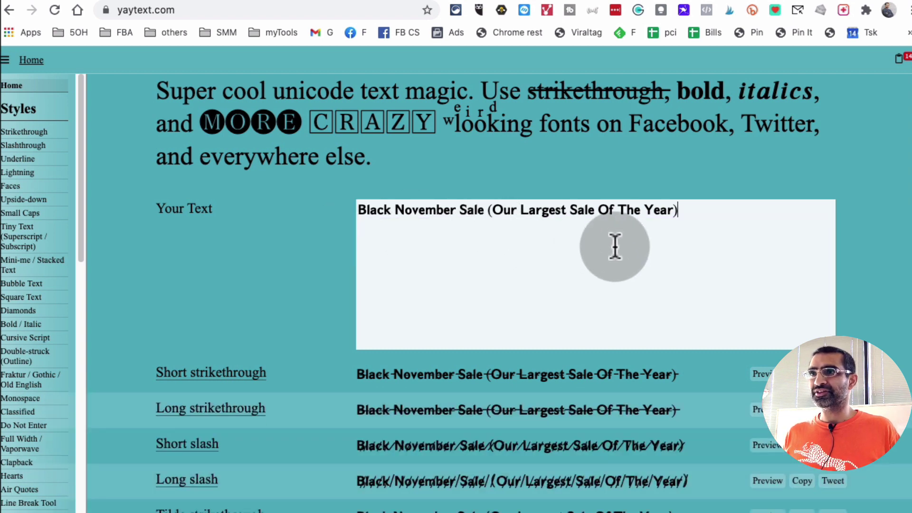
pyautogui.scroll(-10, 665, 266)
pyautogui.scroll(10, 667, 263)
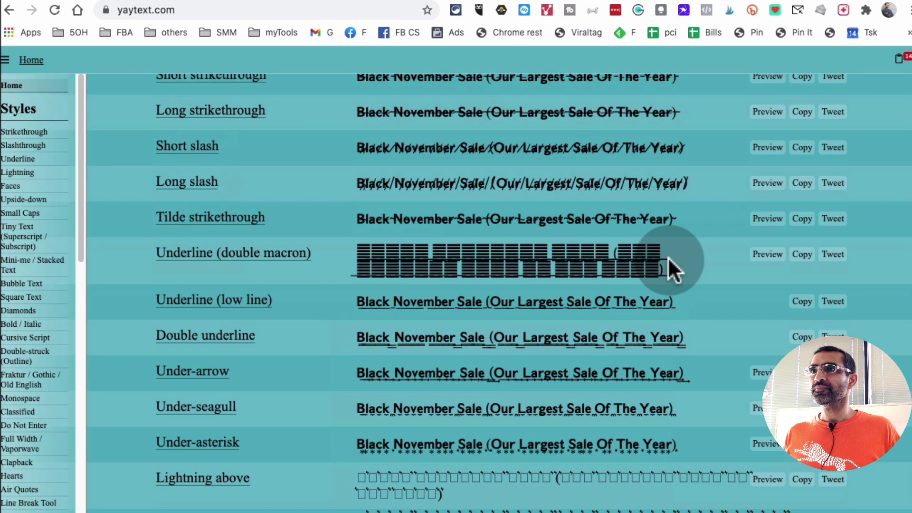
pyautogui.scroll(1, 652, 262)
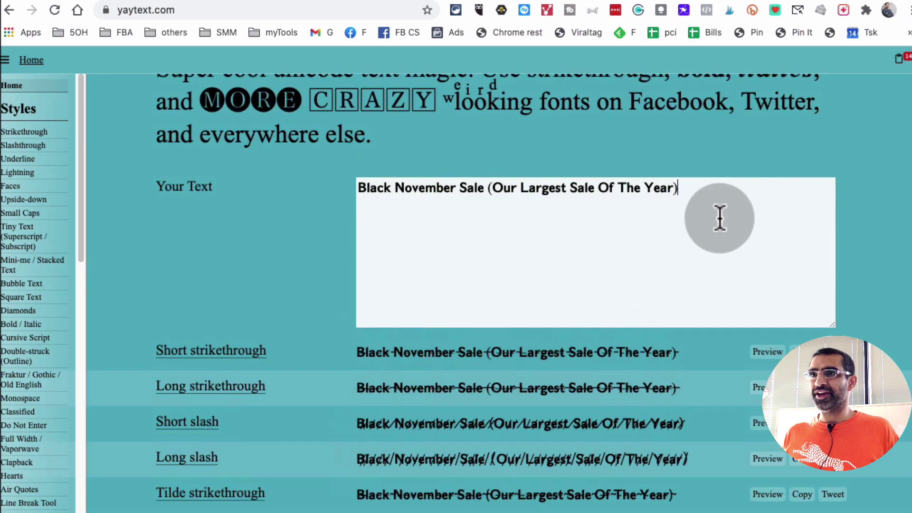
pyautogui.scroll(-5, 672, 242)
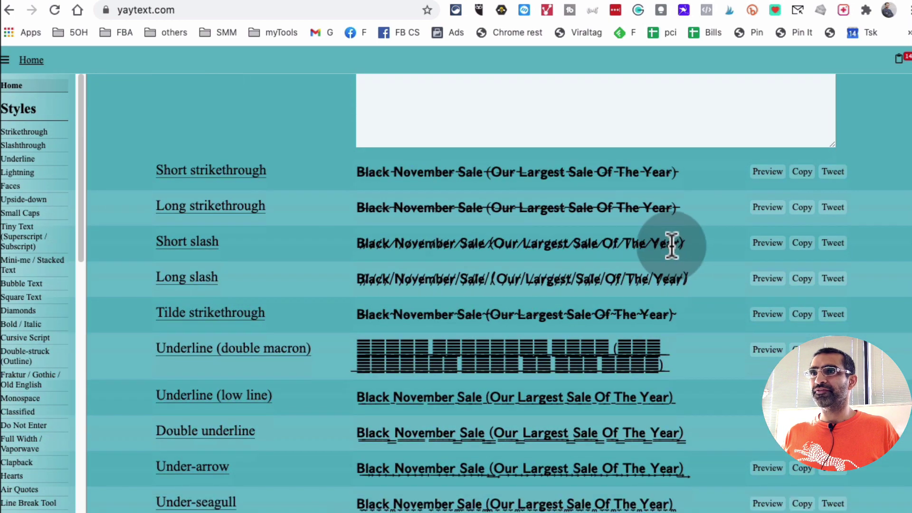
pyautogui.scroll(-10, 564, 284)
pyautogui.scroll(-9, 499, 214)
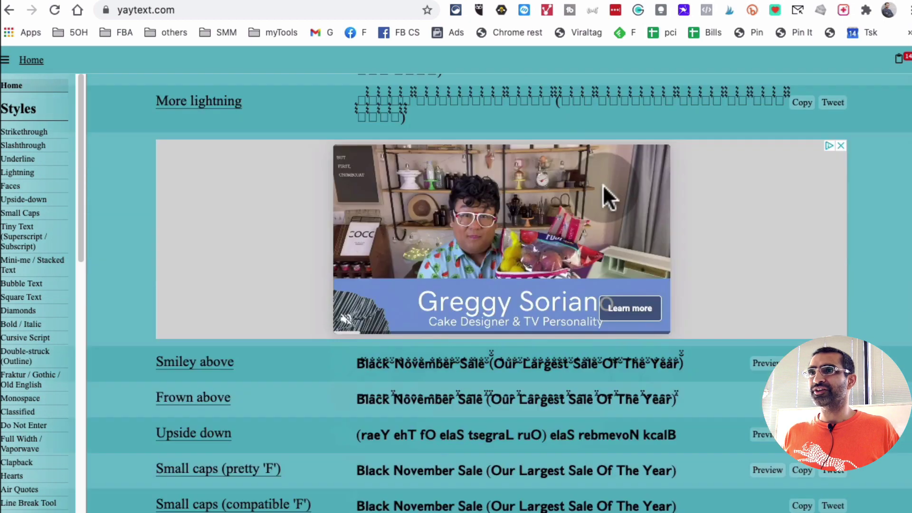
pyautogui.scroll(-3, 600, 188)
pyautogui.scroll(-8, 522, 280)
pyautogui.scroll(-3, 619, 263)
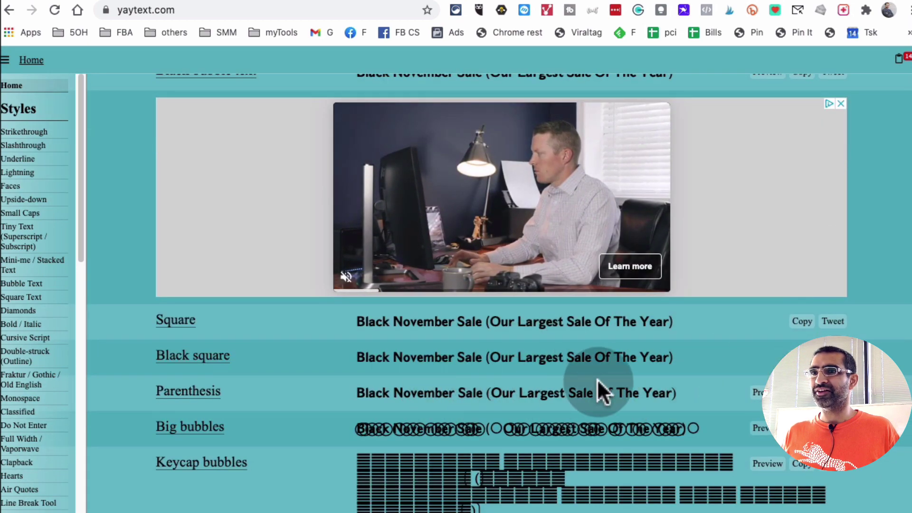
pyautogui.scroll(-10, 595, 378)
pyautogui.scroll(-15, 594, 378)
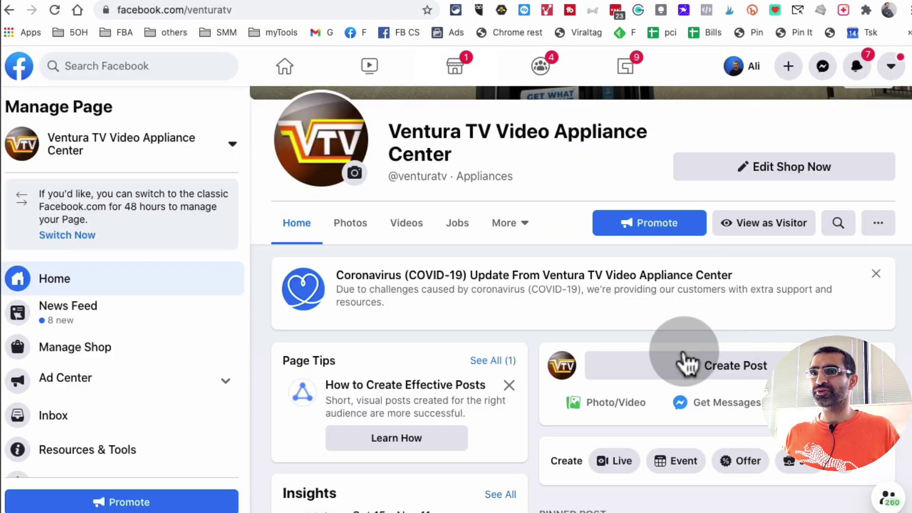
# - Paste the promo text into a new page post and copy its 'Stop by the store' paragraph
pyautogui.click(692, 362)
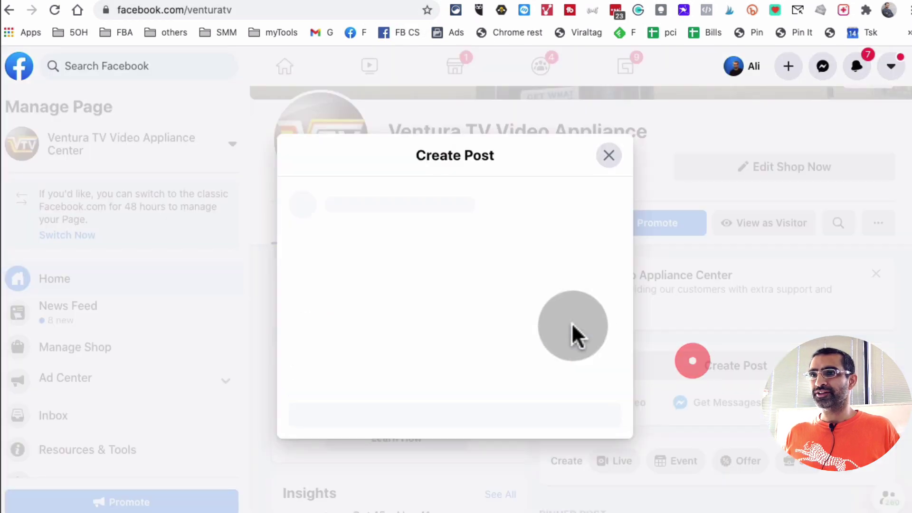
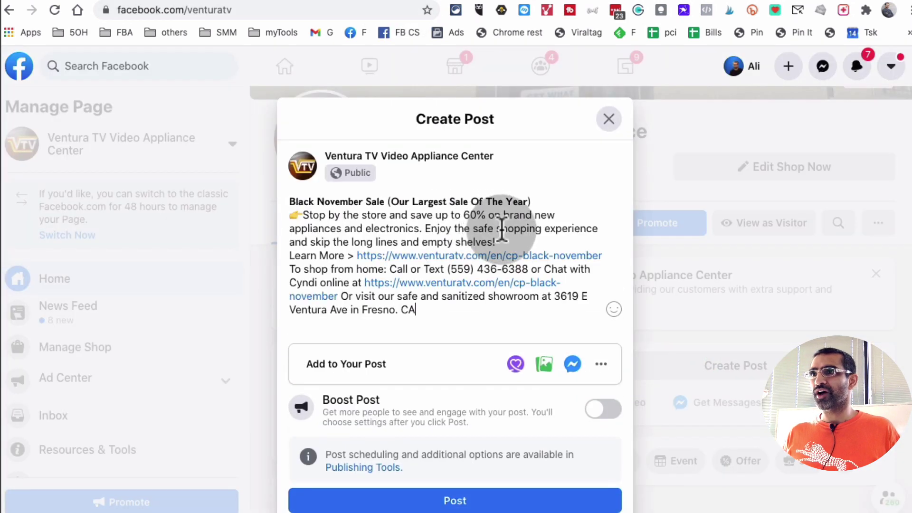
pyautogui.moveTo(531, 201); pyautogui.dragTo(284, 202)
pyautogui.click(460, 215)
pyautogui.moveTo(500, 242); pyautogui.dragTo(307, 220)
pyautogui.press('super+c')
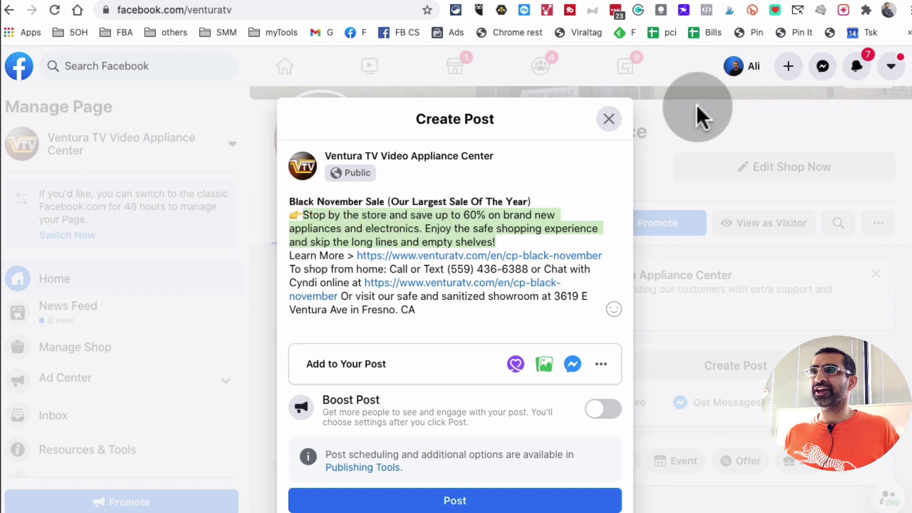
pyautogui.hotkey('ctrl', 'Tab')
# - Replace the YayText input title with the pasted 'Stop by the store' paragraph
pyautogui.scroll(15, 522, 228)
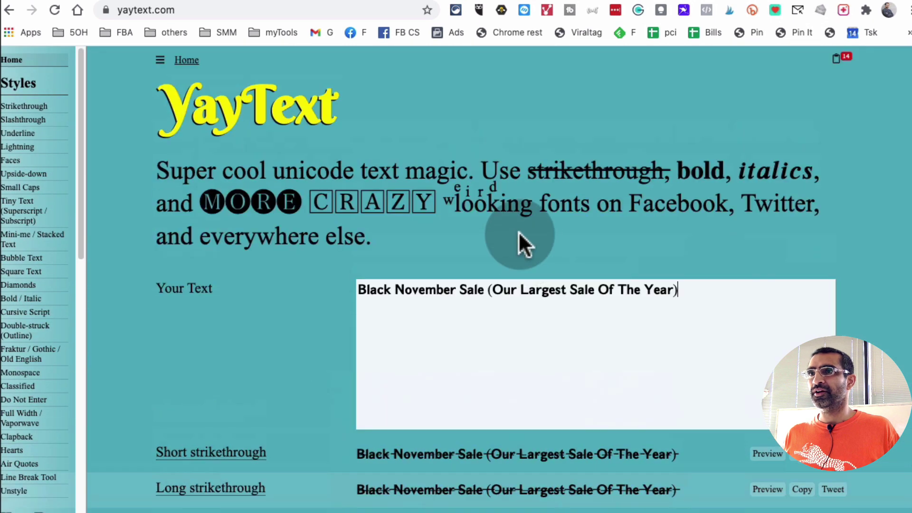
pyautogui.tripleClick(519, 283)
pyautogui.press('super+v')
# - Copy the paragraph's Bold (sans) styled version
pyautogui.scroll(-1, 670, 337)
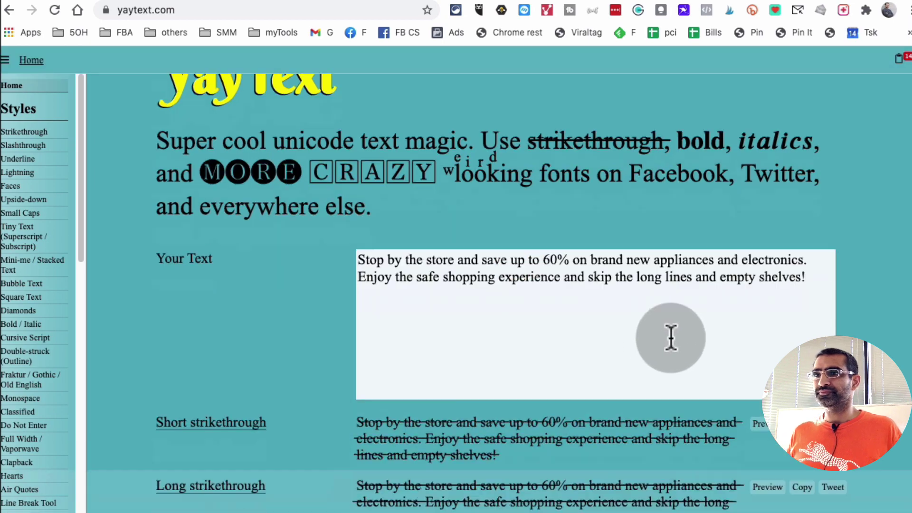
pyautogui.scroll(-20, 670, 338)
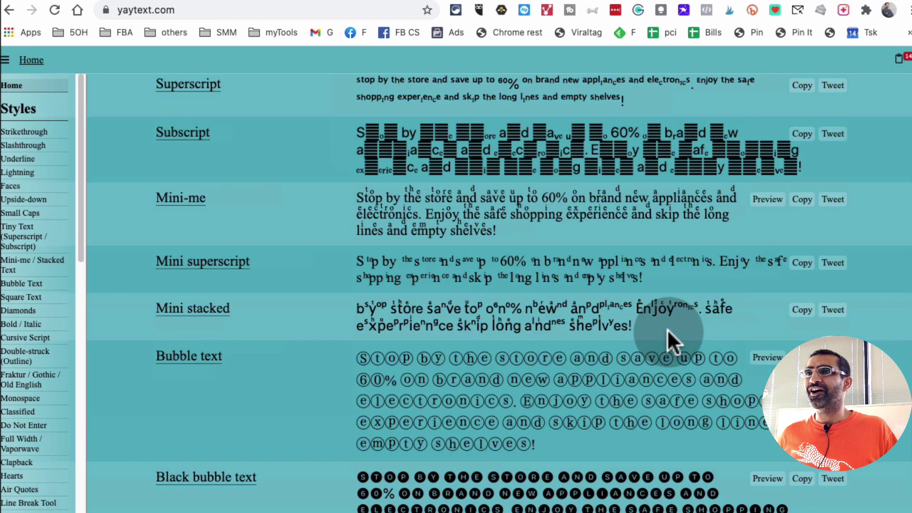
pyautogui.scroll(-15, 667, 328)
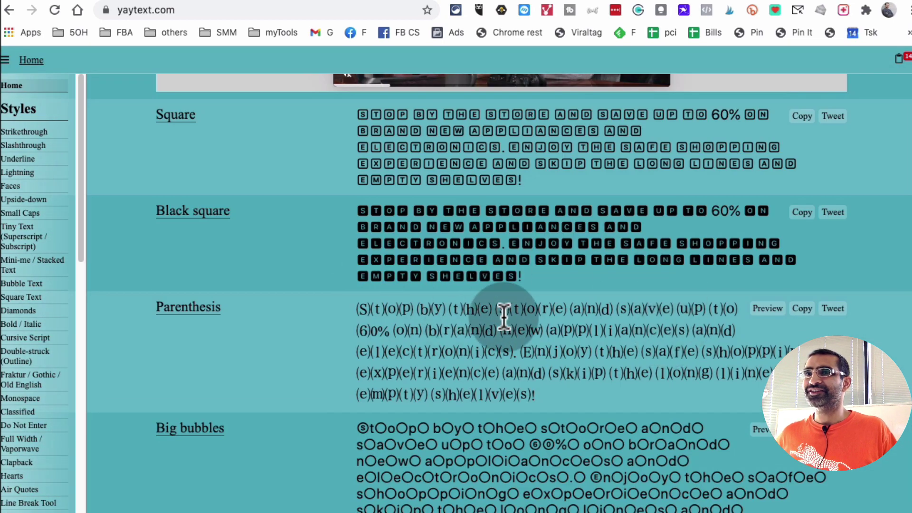
pyautogui.scroll(-10, 502, 314)
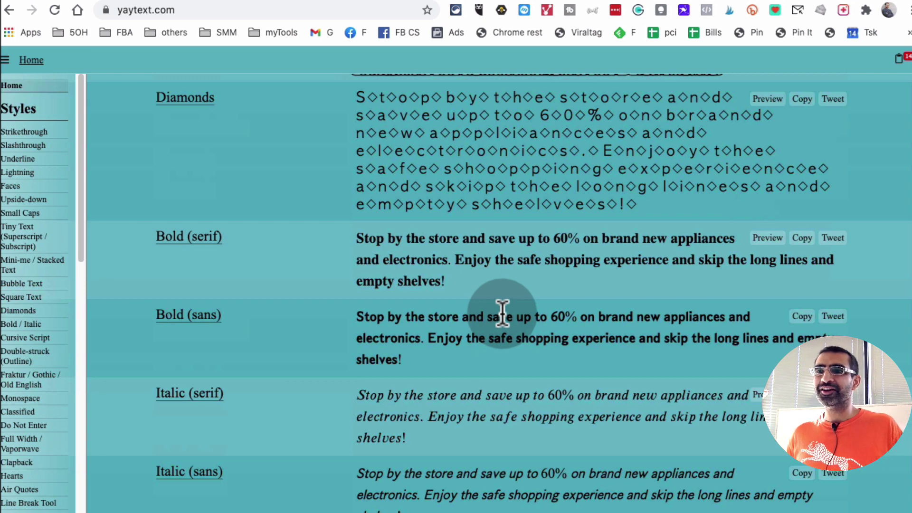
pyautogui.scroll(-2, 502, 314)
pyautogui.scroll(-3, 526, 330)
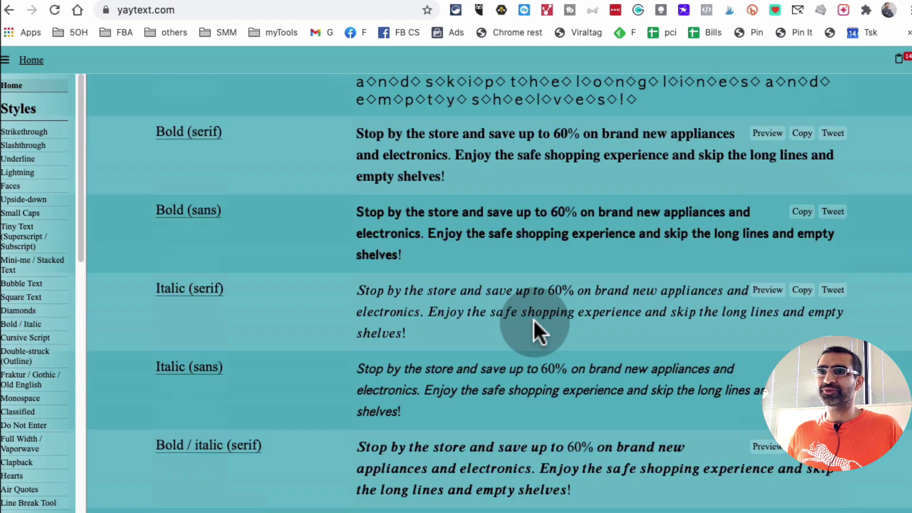
pyautogui.scroll(-1, 579, 344)
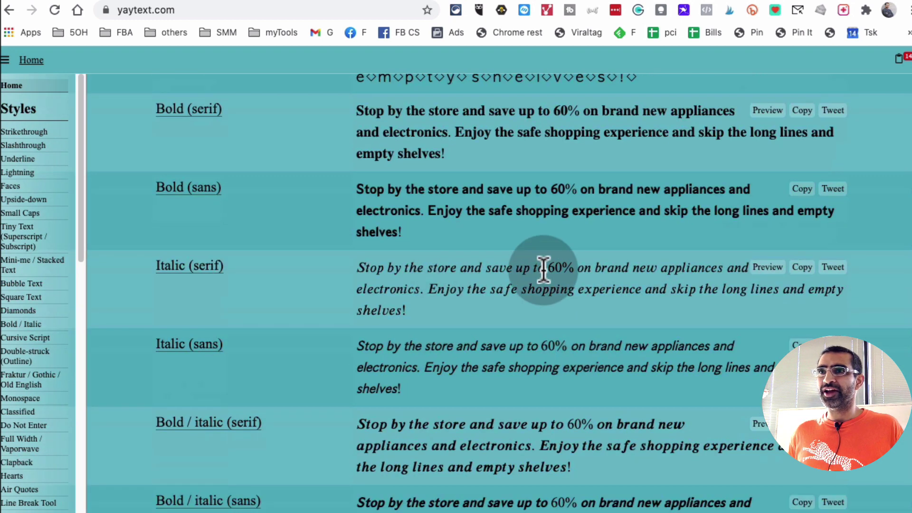
pyautogui.click(802, 192)
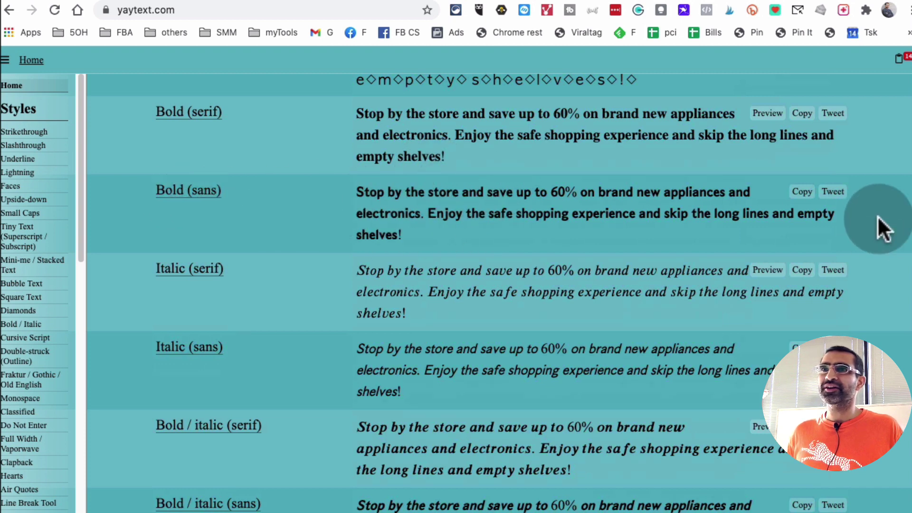
pyautogui.click(802, 192)
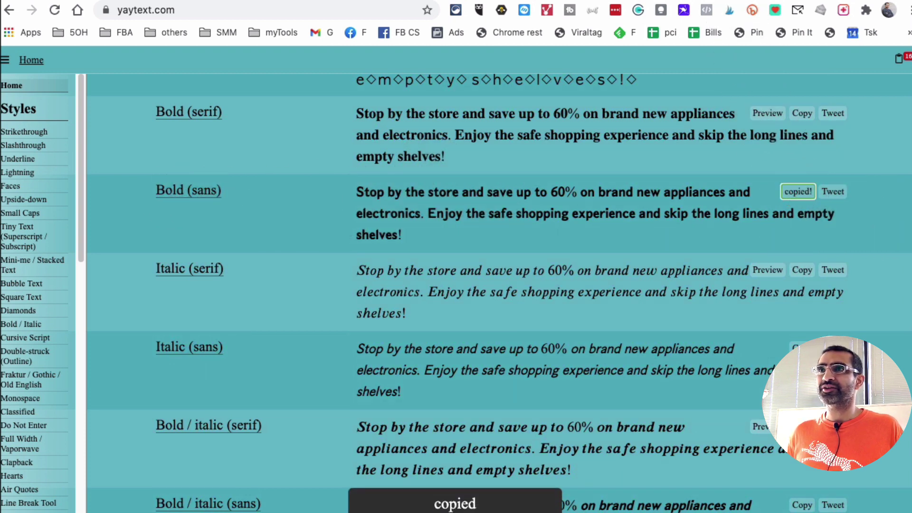
# - Swap the draft's plain 'Stop by the store' paragraph for the bold version, then close the draft
pyautogui.hotkey('ctrl', 'Tab')
pyautogui.click(513, 241)
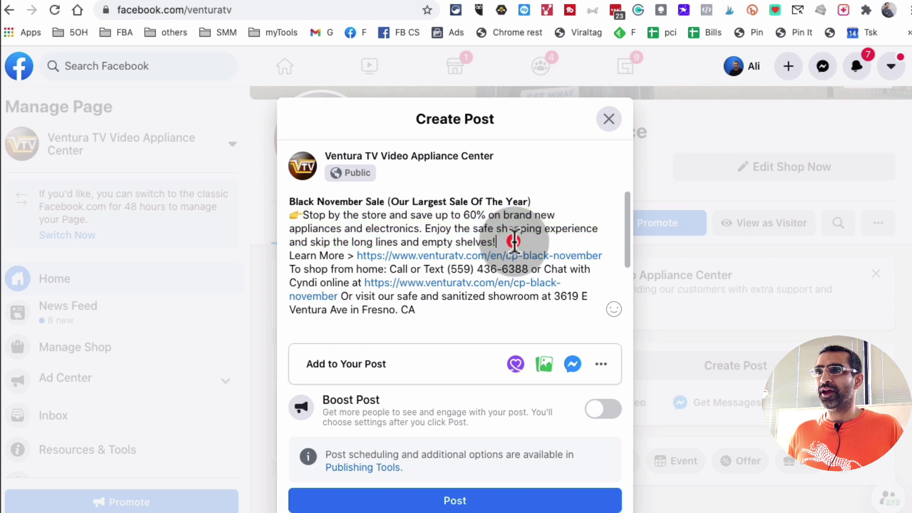
pyautogui.moveTo(514, 241); pyautogui.dragTo(292, 215)
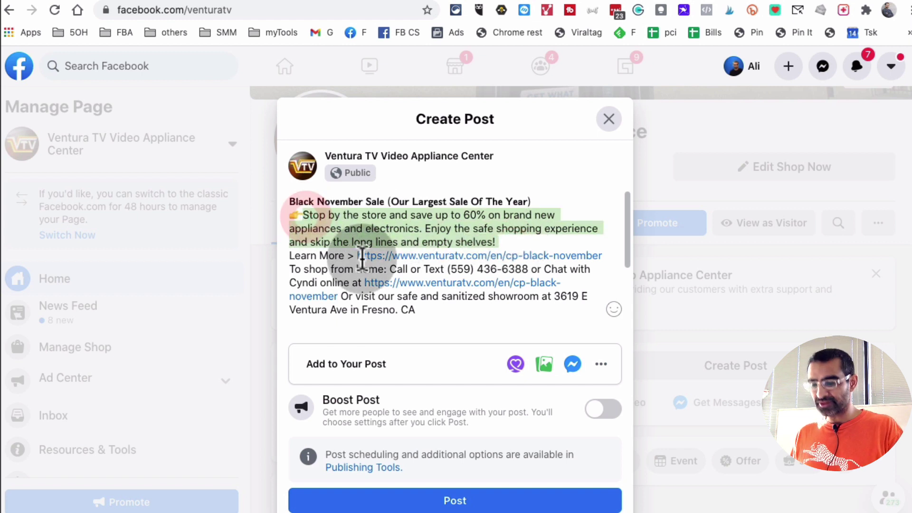
pyautogui.press('BackSpace')
pyautogui.hotkey('ctrl', 'v')
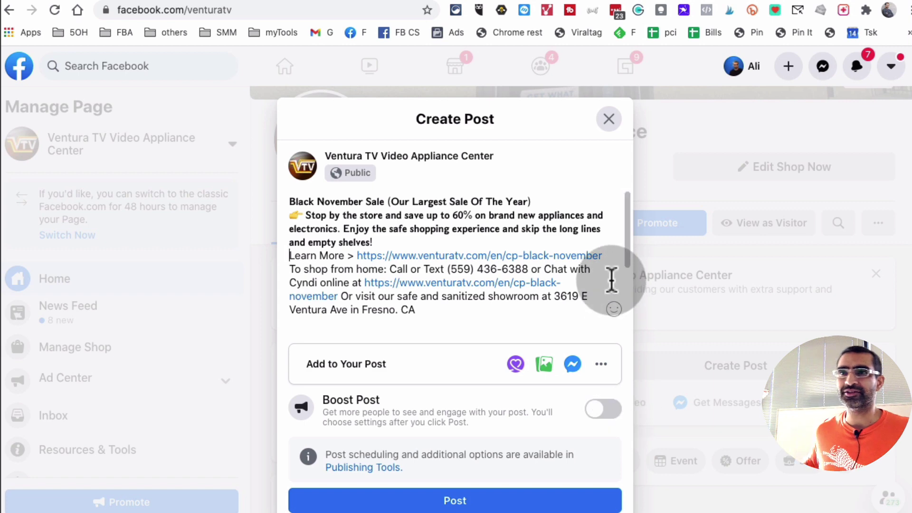
pyautogui.click(608, 125)
pyautogui.click(600, 319)
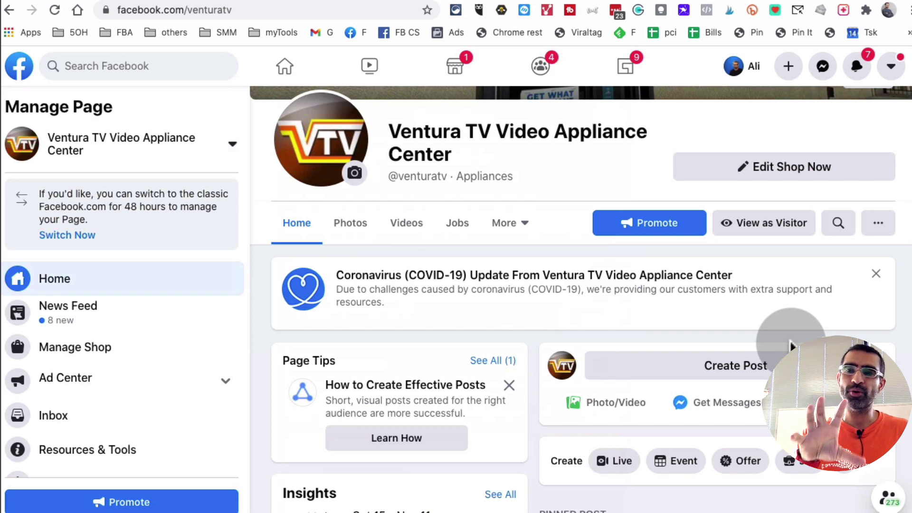
pyautogui.scroll(-3, 791, 346)
pyautogui.scroll(-10, 788, 338)
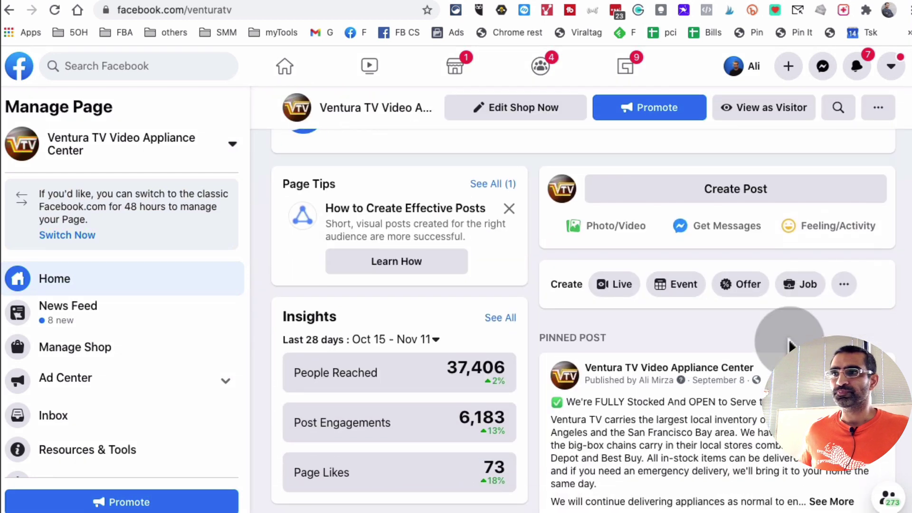
pyautogui.scroll(-15, 646, 353)
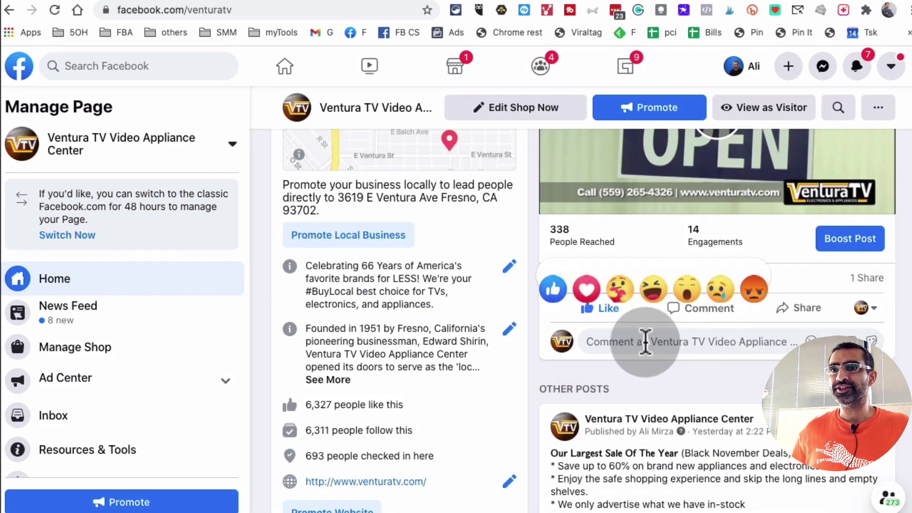
pyautogui.scroll(-8, 650, 337)
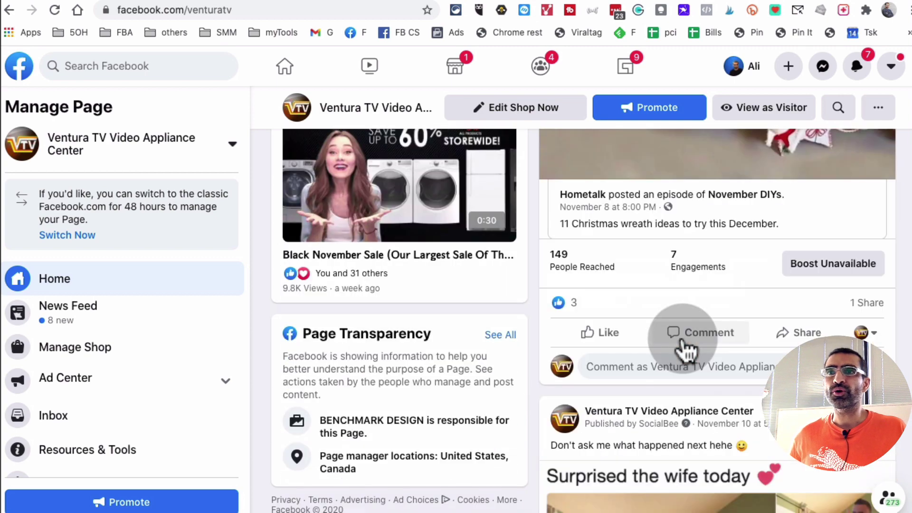
pyautogui.scroll(-10, 689, 351)
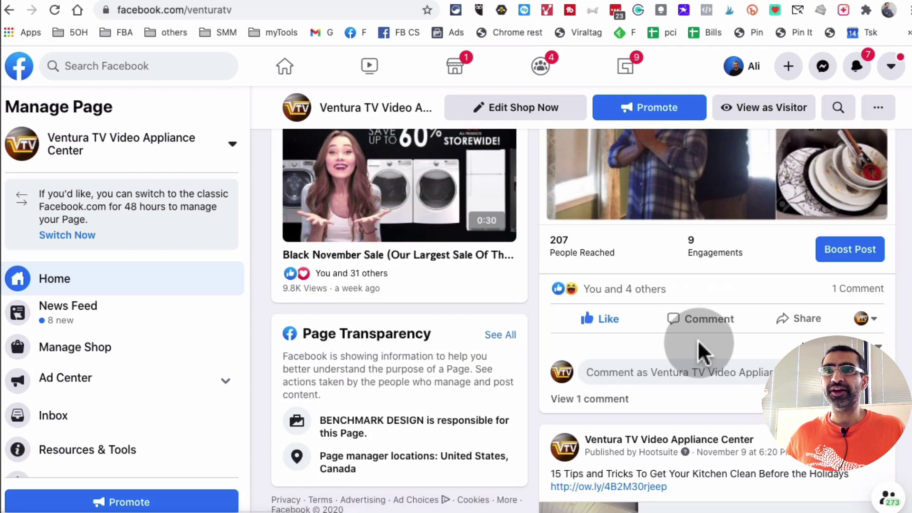
pyautogui.scroll(5, 699, 351)
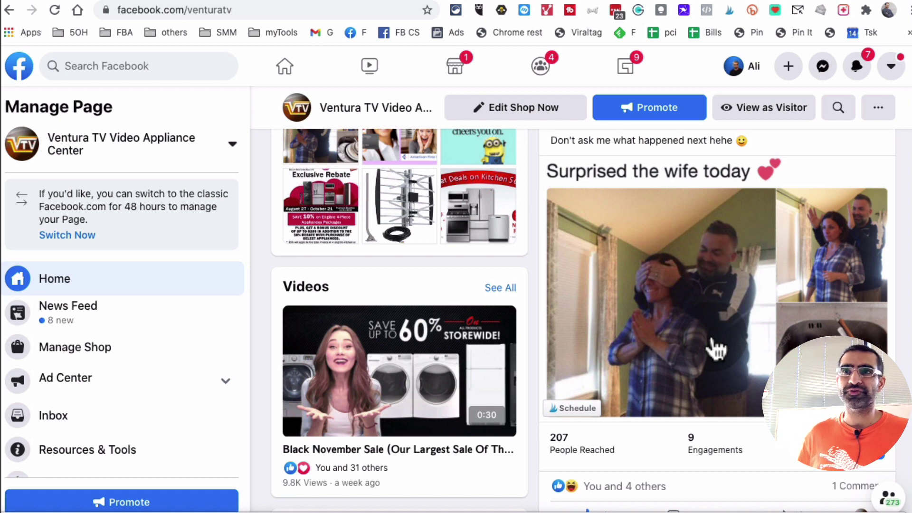
pyautogui.scroll(1, 778, 272)
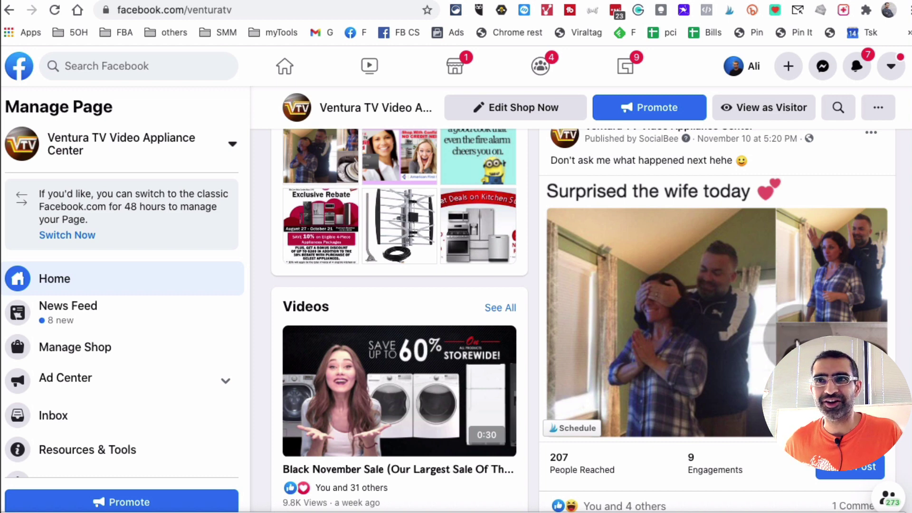
pyautogui.click(801, 328)
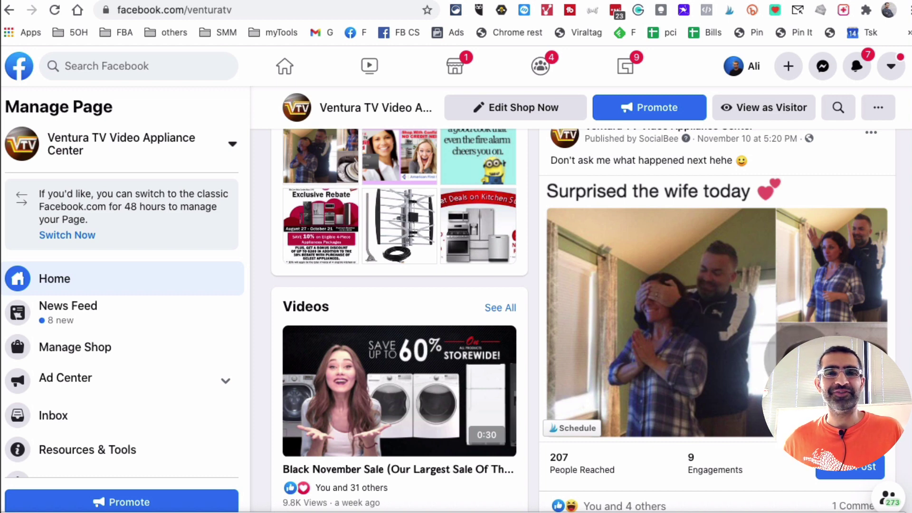
pyautogui.scroll(-2, 655, 335)
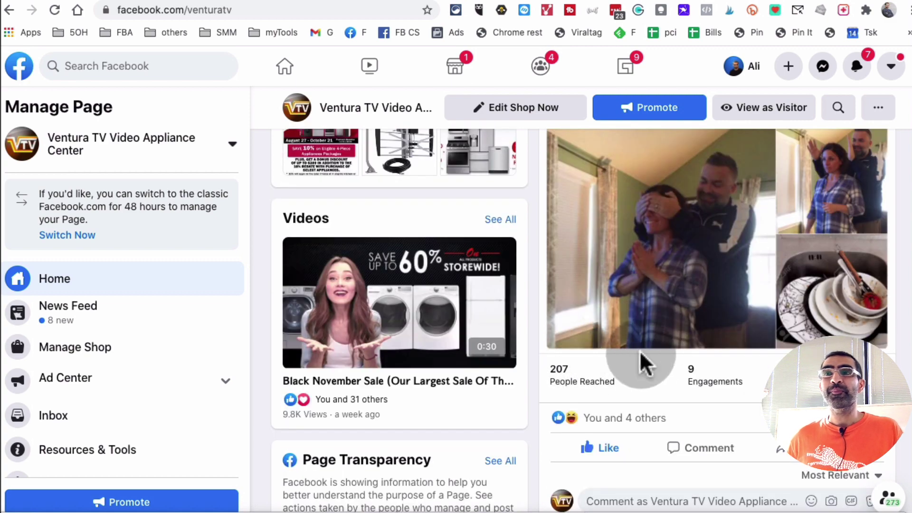
pyautogui.scroll(-5, 708, 326)
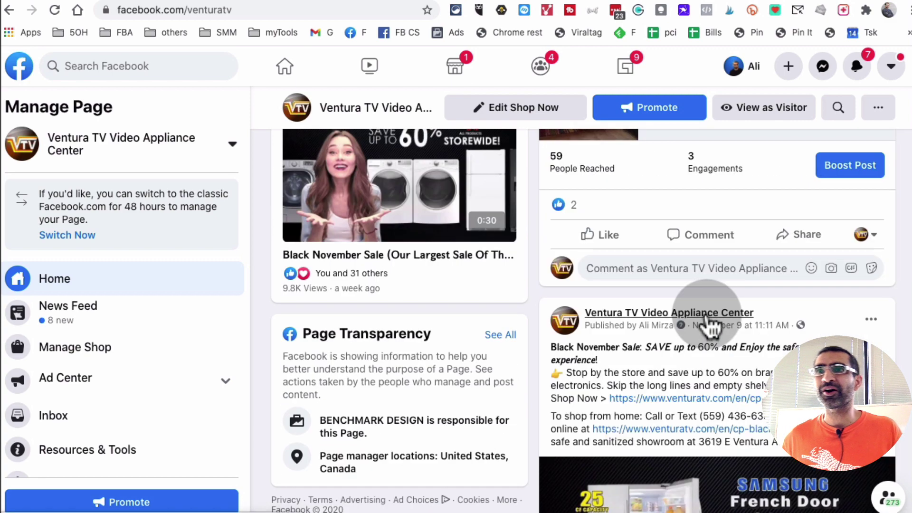
pyautogui.scroll(2, 714, 328)
pyautogui.scroll(-2, 717, 328)
pyautogui.scroll(8, 731, 328)
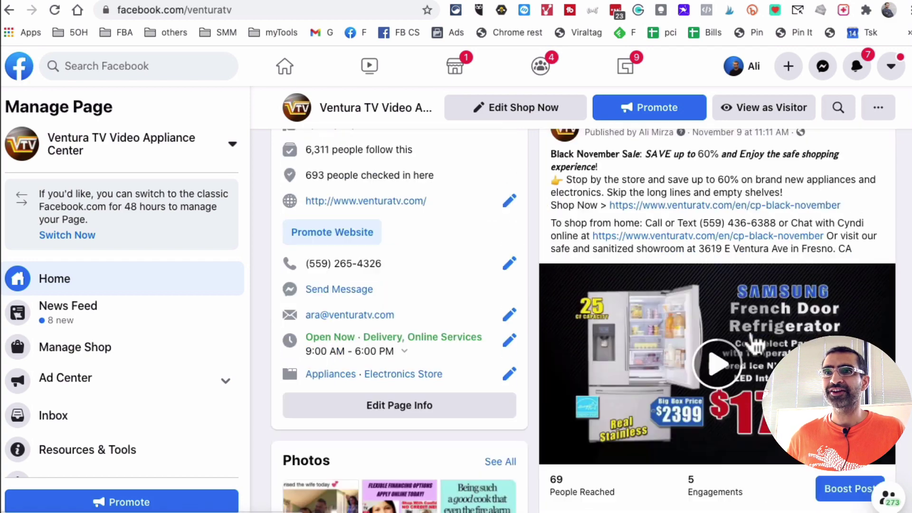
pyautogui.scroll(-3, 750, 334)
pyautogui.scroll(-5, 750, 334)
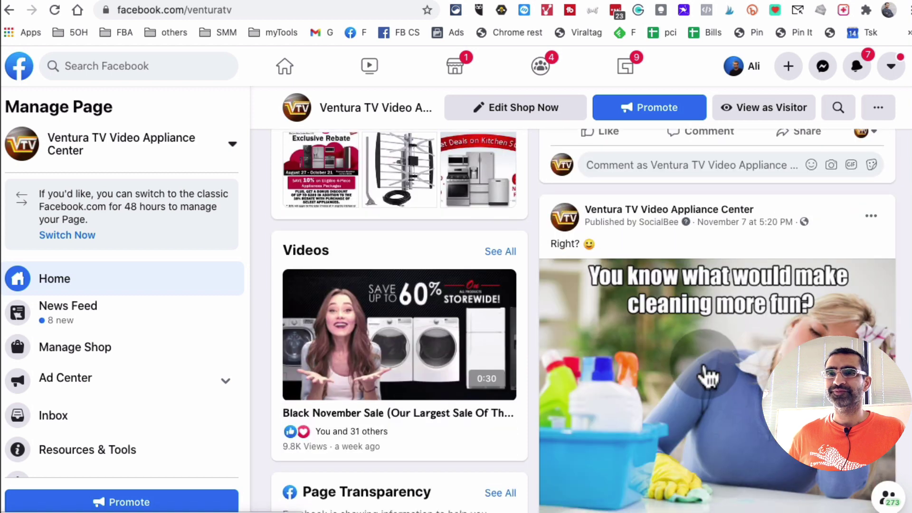
pyautogui.scroll(-2, 706, 375)
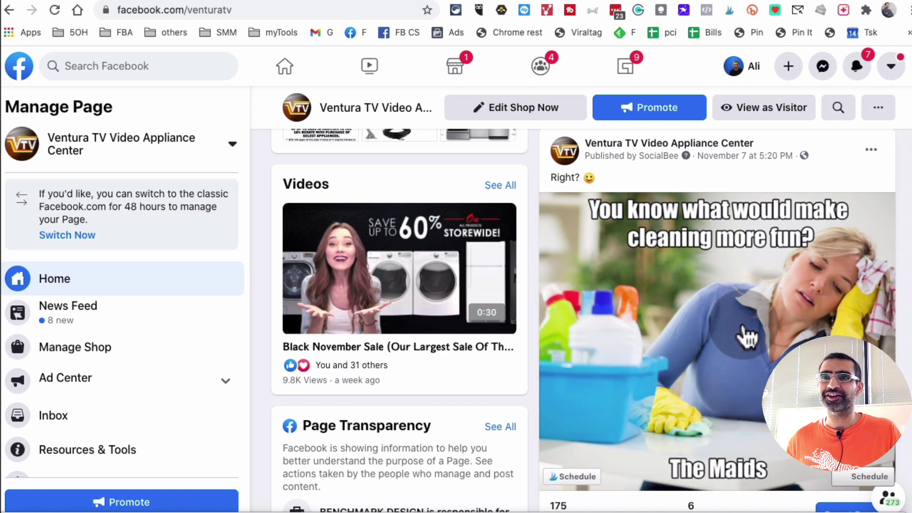
pyautogui.scroll(-8, 735, 335)
pyautogui.scroll(-15, 741, 336)
pyautogui.scroll(-2, 779, 345)
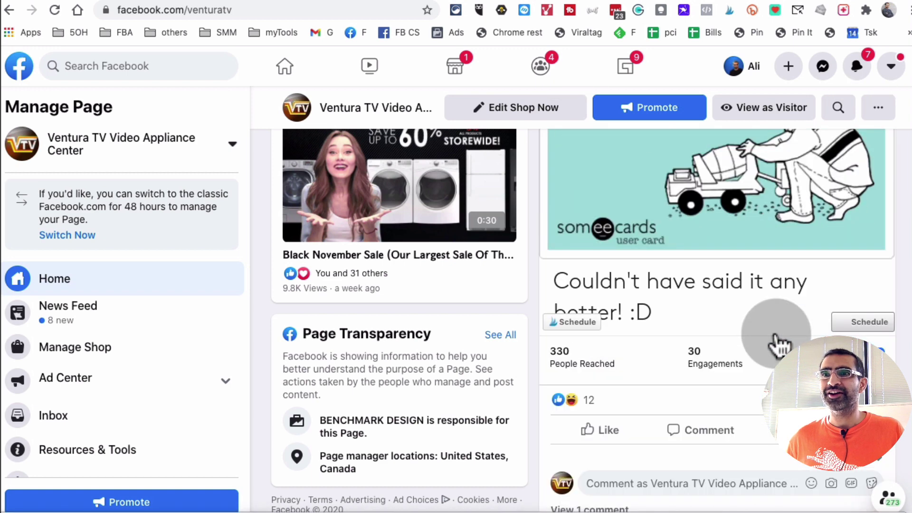
pyautogui.scroll(4, 779, 346)
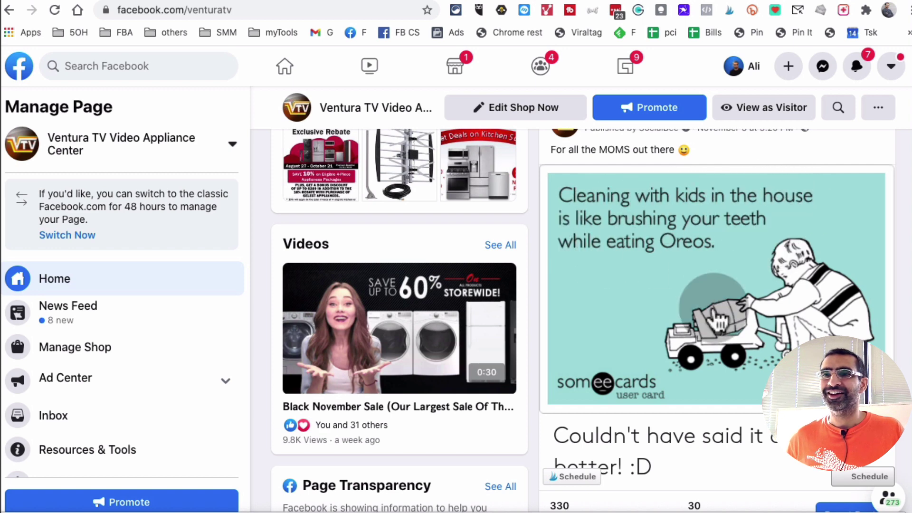
pyautogui.scroll(-1, 713, 309)
pyautogui.scroll(-2, 715, 301)
pyautogui.scroll(3, 715, 301)
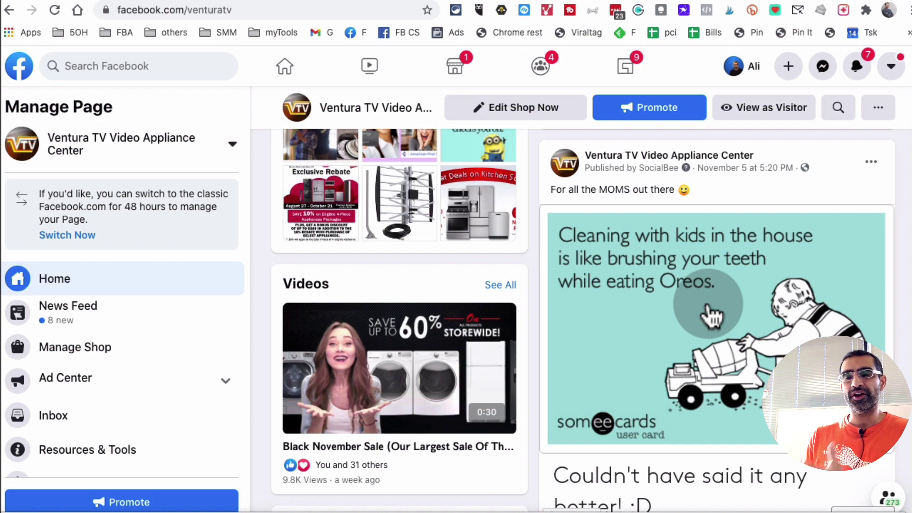
# - Scroll through YayText's style list to locate the Bold (sans) promotion sentences
pyautogui.scroll(-10, 711, 313)
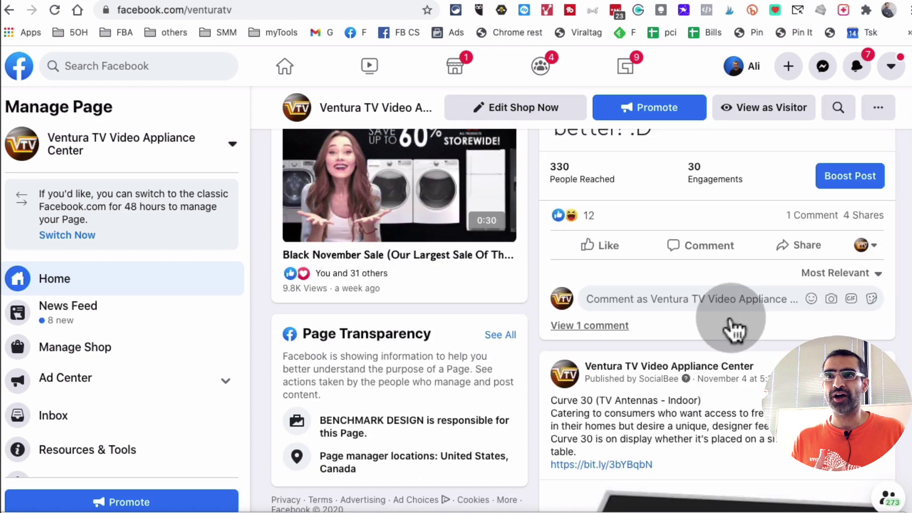
pyautogui.scroll(-10, 733, 338)
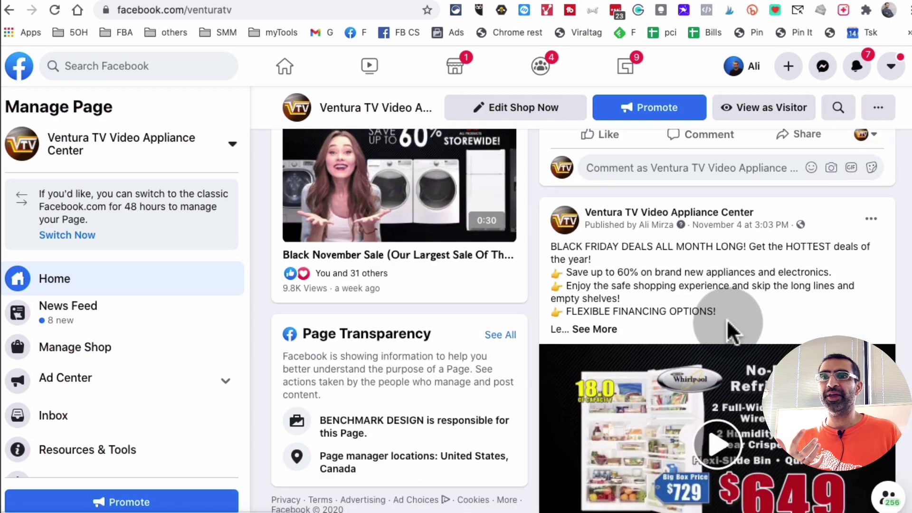
pyautogui.scroll(4, 732, 332)
pyautogui.scroll(-15, 733, 333)
pyautogui.scroll(10, 731, 310)
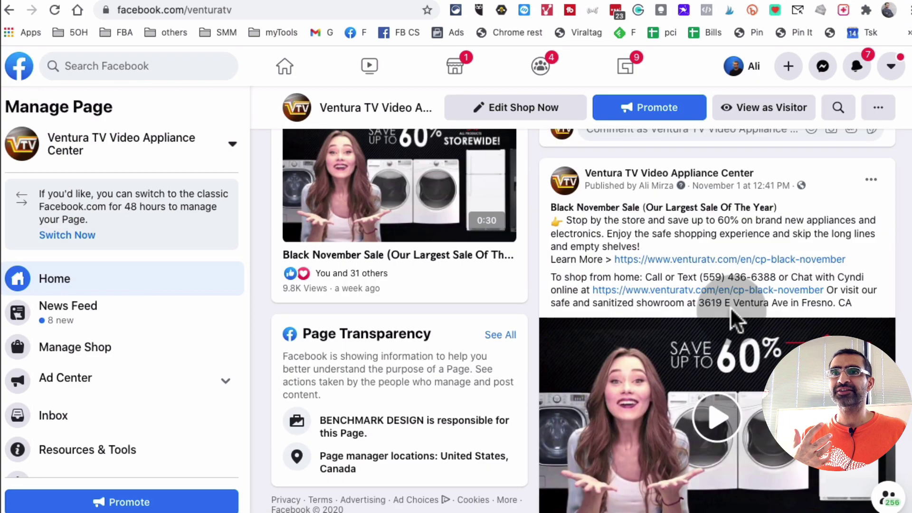
pyautogui.scroll(-3, 731, 309)
pyautogui.scroll(5, 731, 309)
pyautogui.scroll(4, 730, 308)
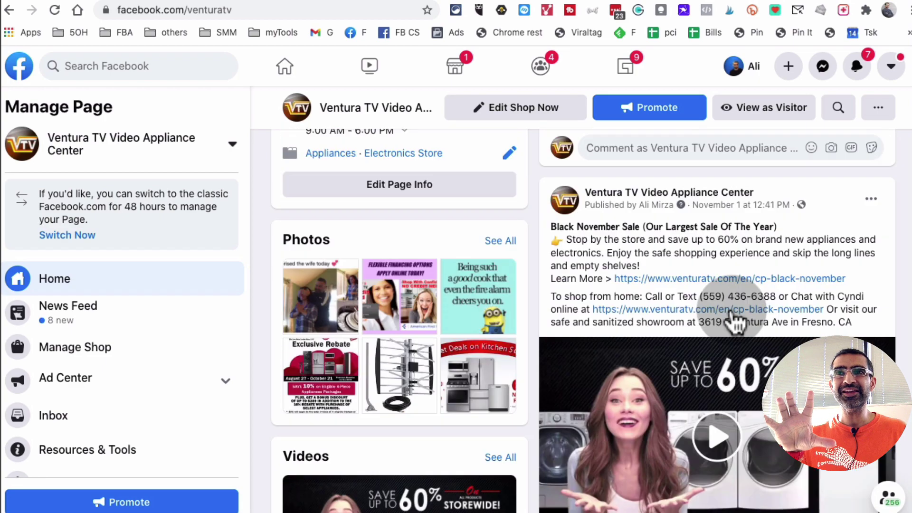
pyautogui.scroll(-10, 731, 308)
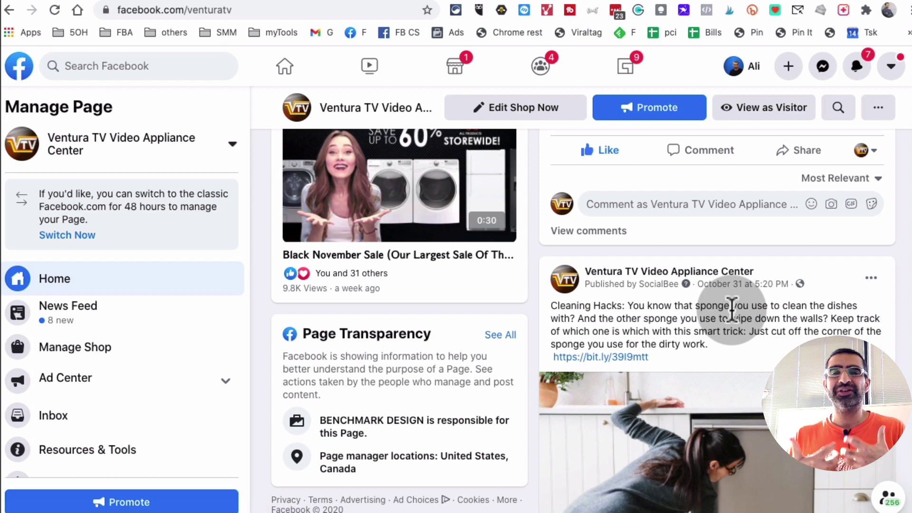
pyautogui.scroll(20, 693, 323)
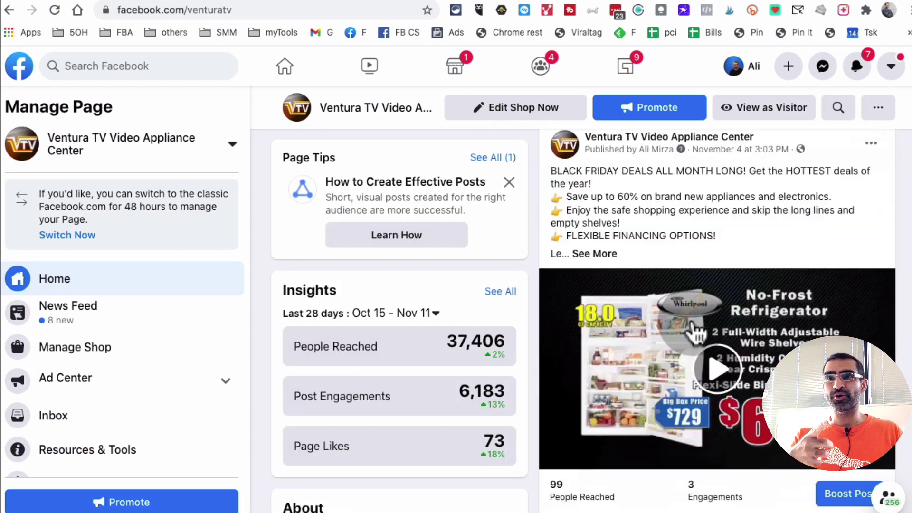
pyautogui.scroll(-12, 692, 319)
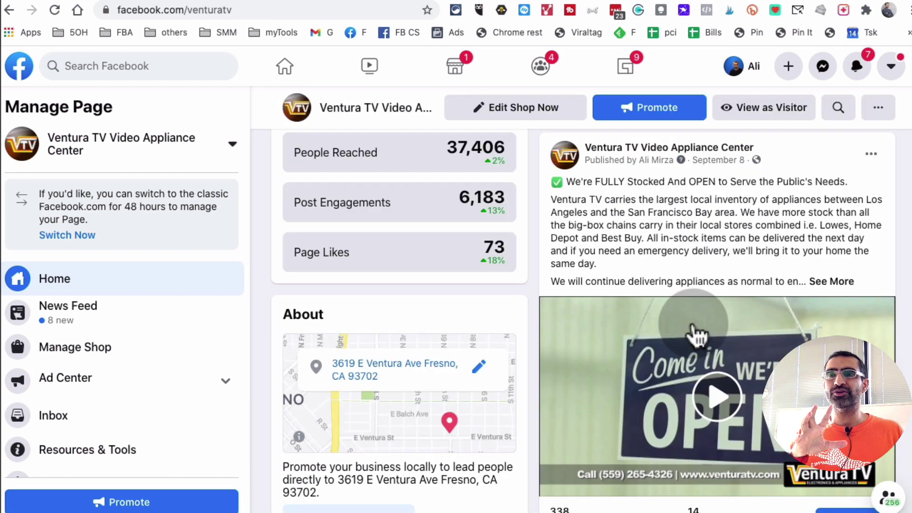